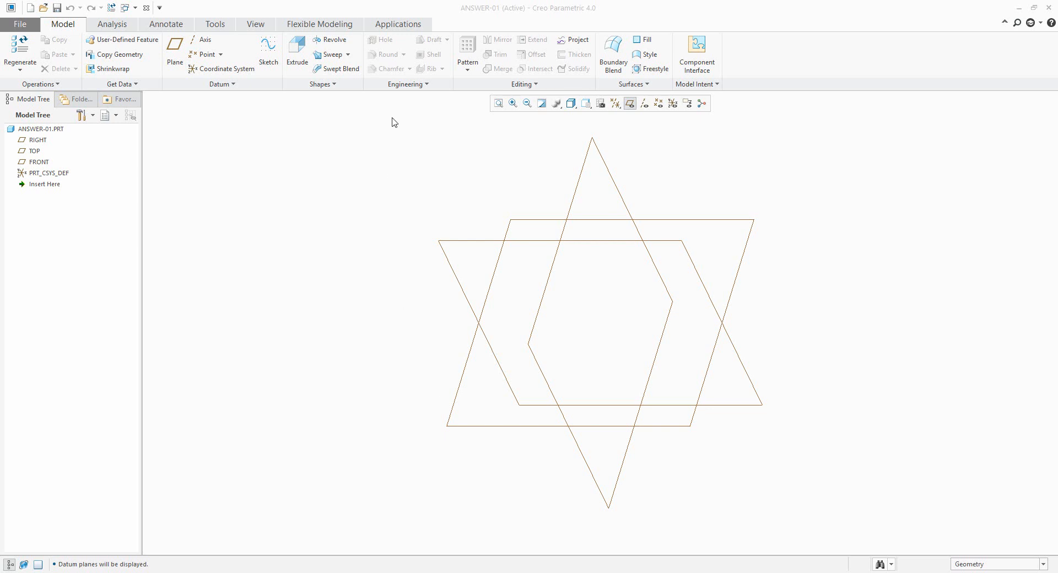
pyautogui.click(406, 84)
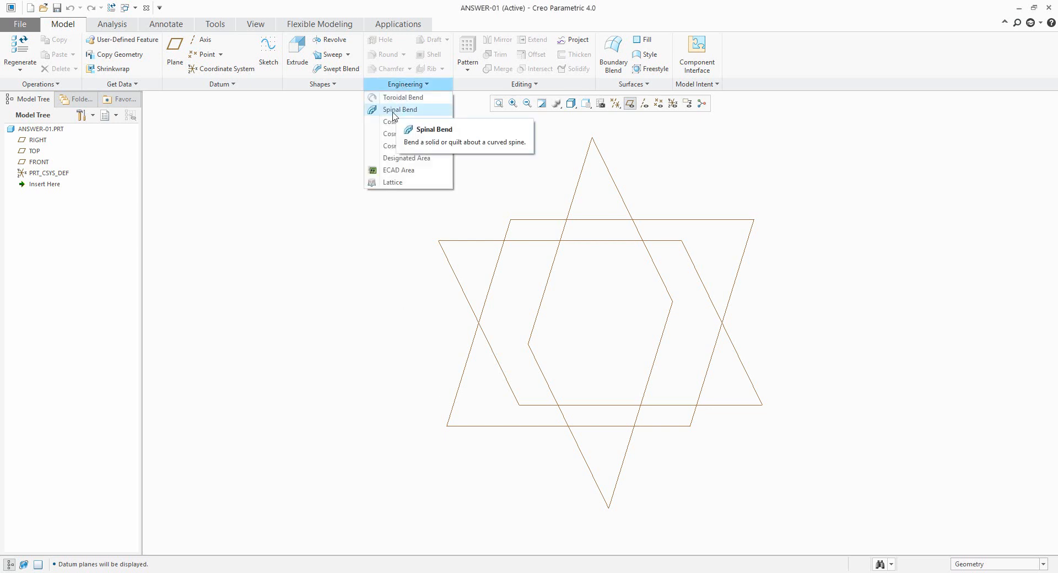
pyautogui.press('Escape')
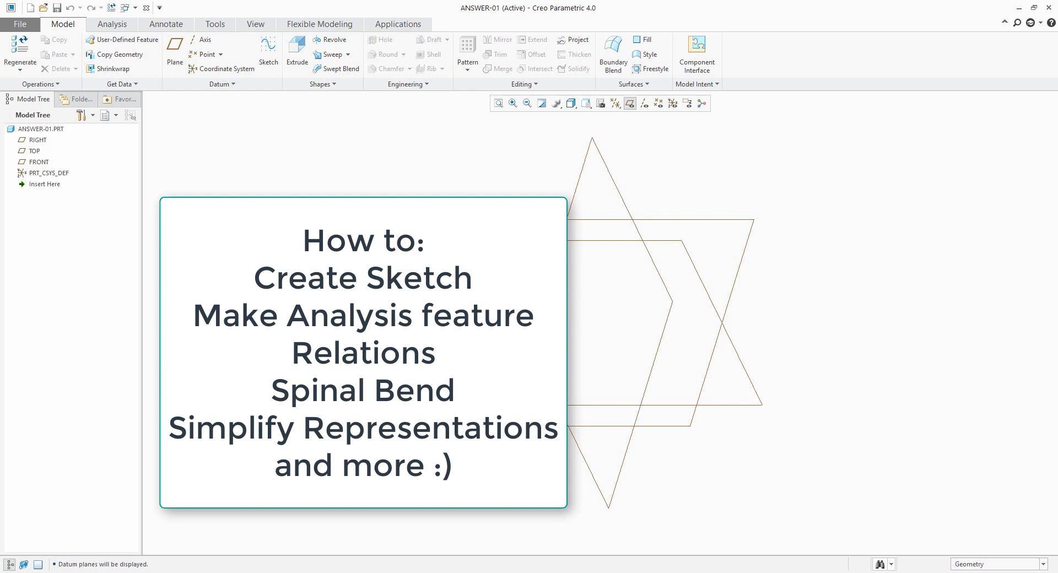
pyautogui.click(409, 86)
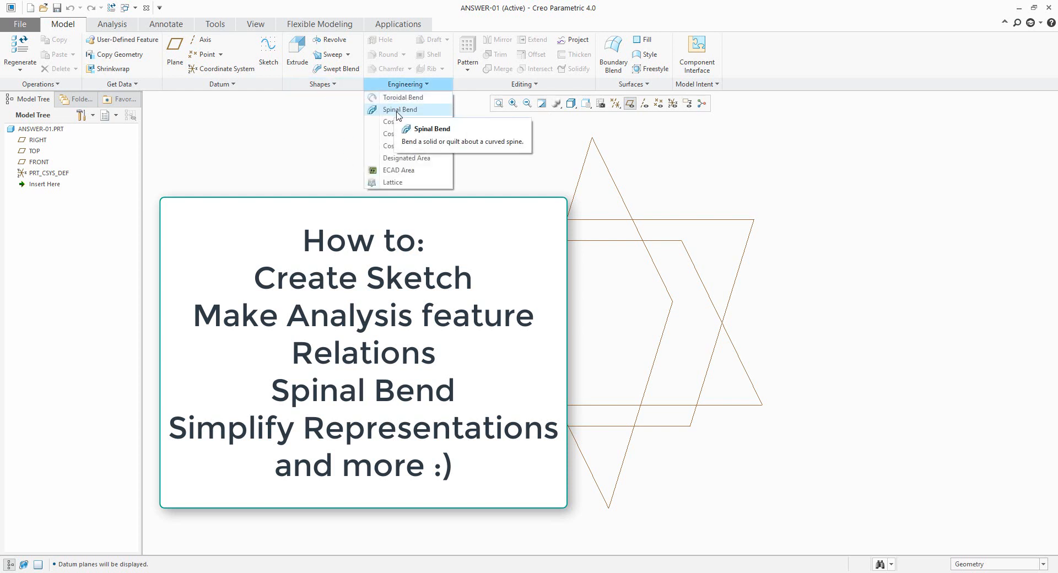
pyautogui.click(398, 110)
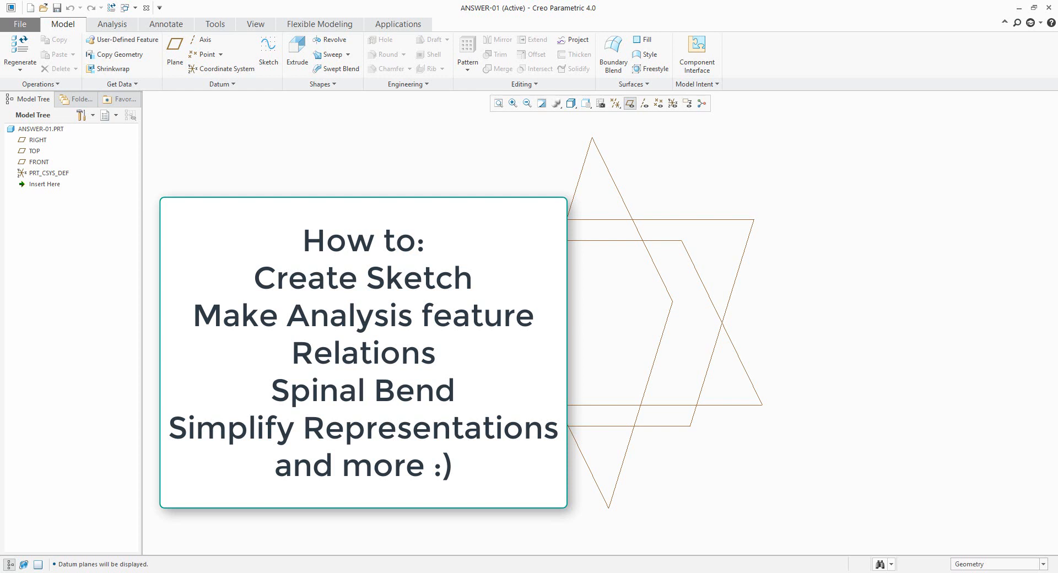
pyautogui.click(601, 104)
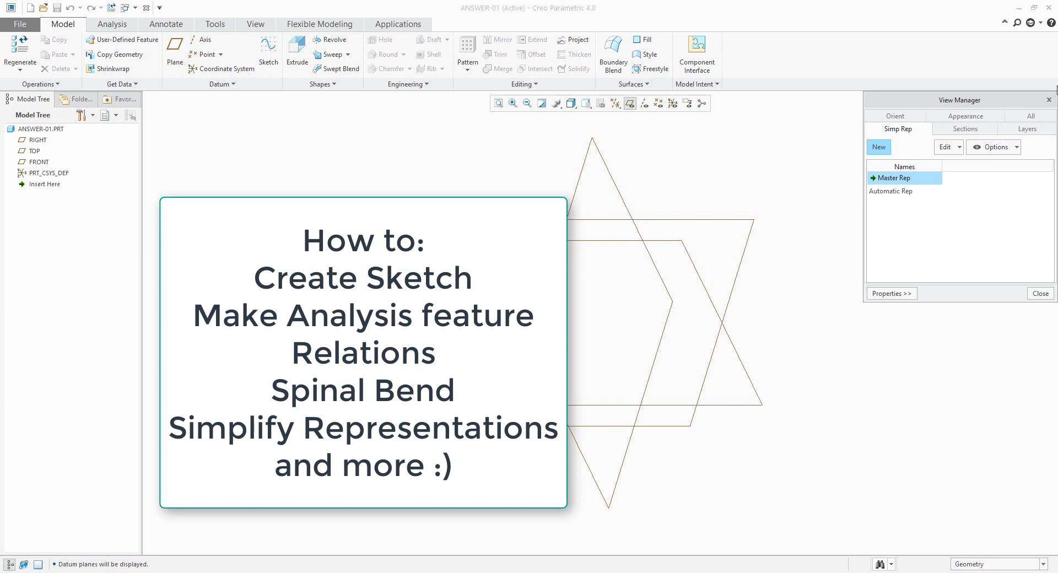
pyautogui.click(1049, 100)
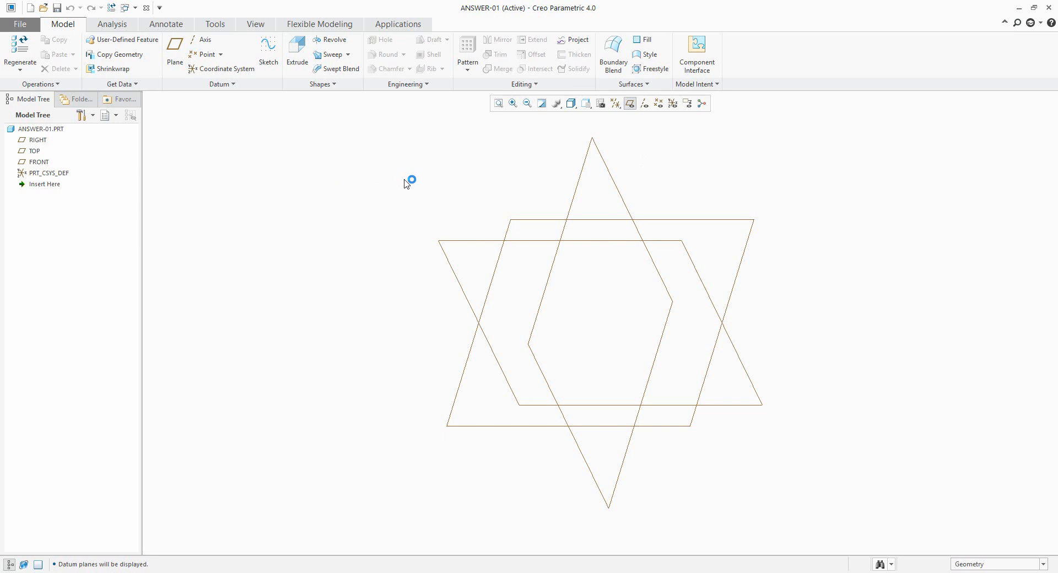
# Start a sketch on a datum plane and draw a quarter arc of radius about 174 starting at the origin, centred below it on the vertical reference.
pyautogui.click(269, 55)
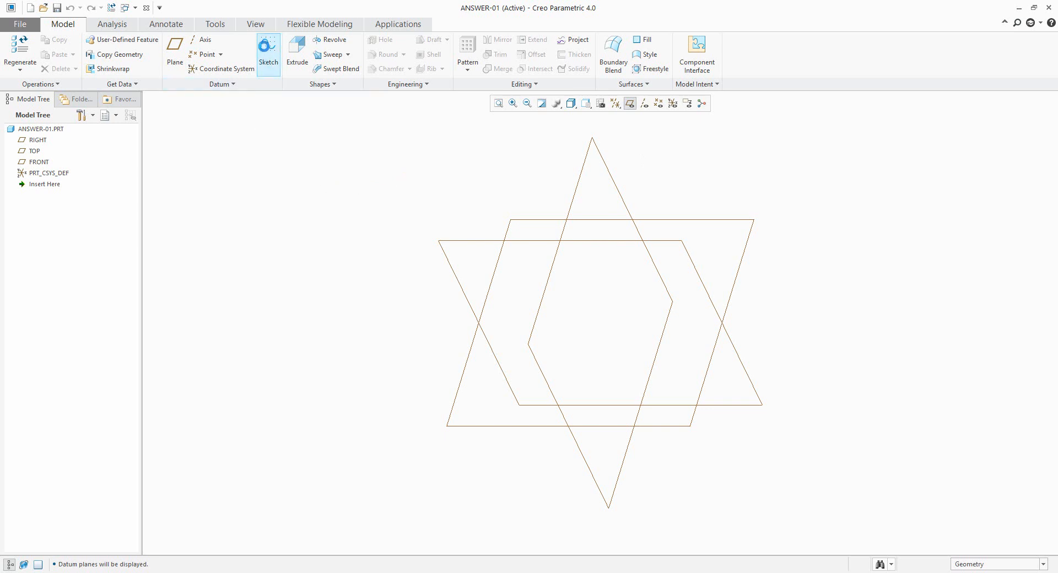
pyautogui.click(604, 242)
pyautogui.middleClick(623, 305)
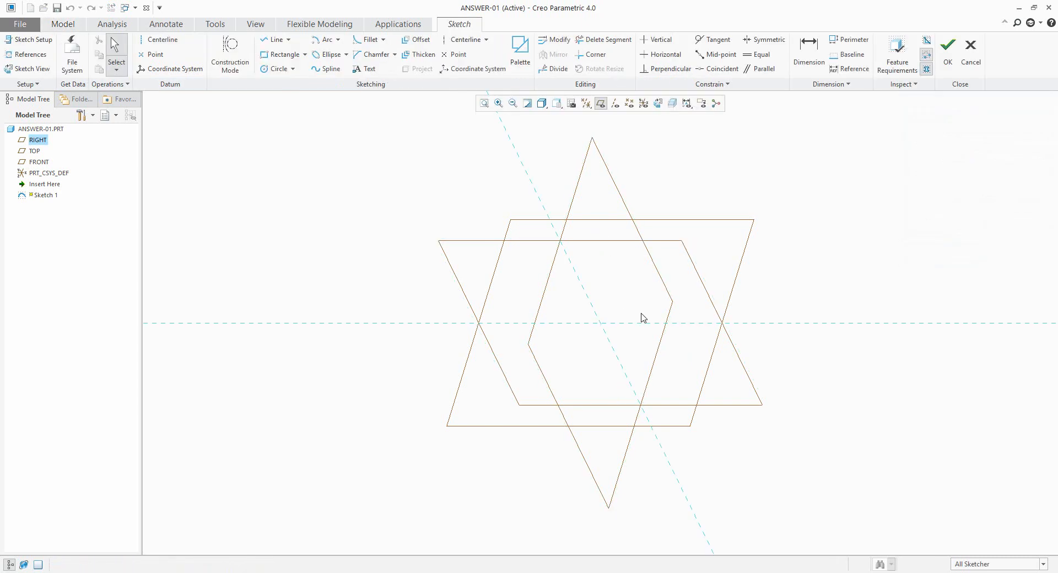
pyautogui.click(658, 104)
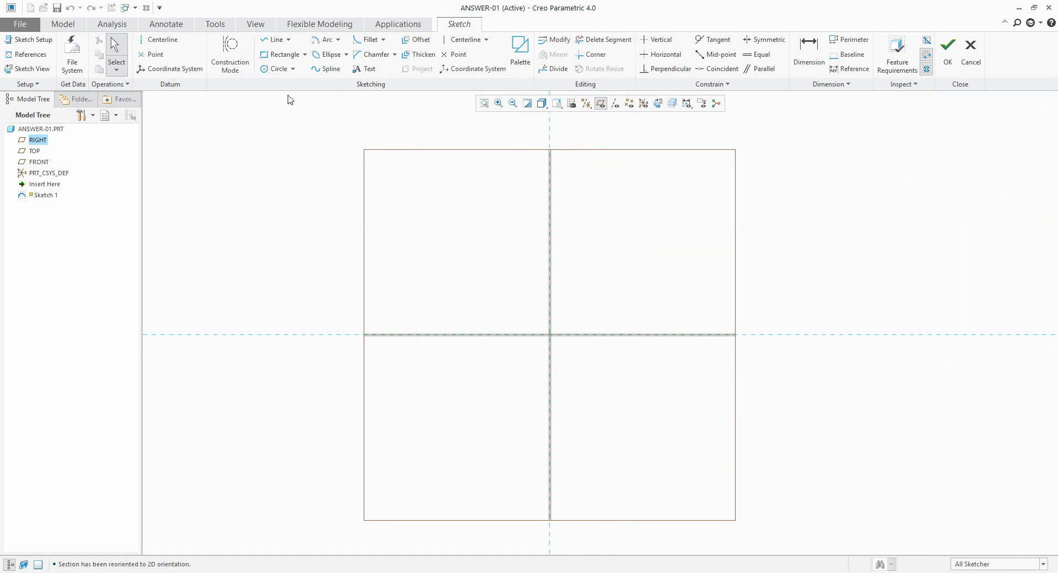
pyautogui.click(337, 39)
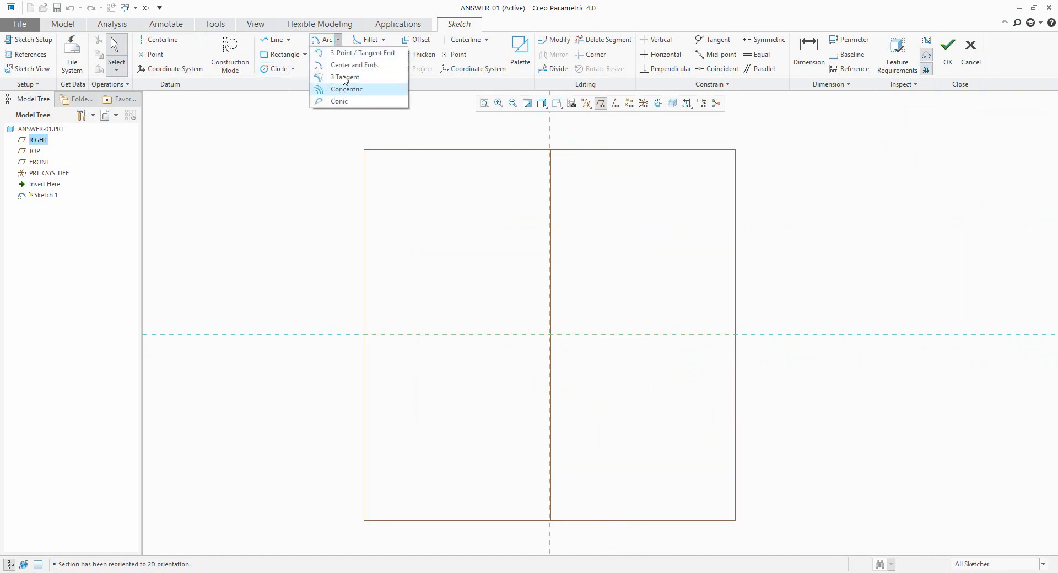
pyautogui.click(347, 67)
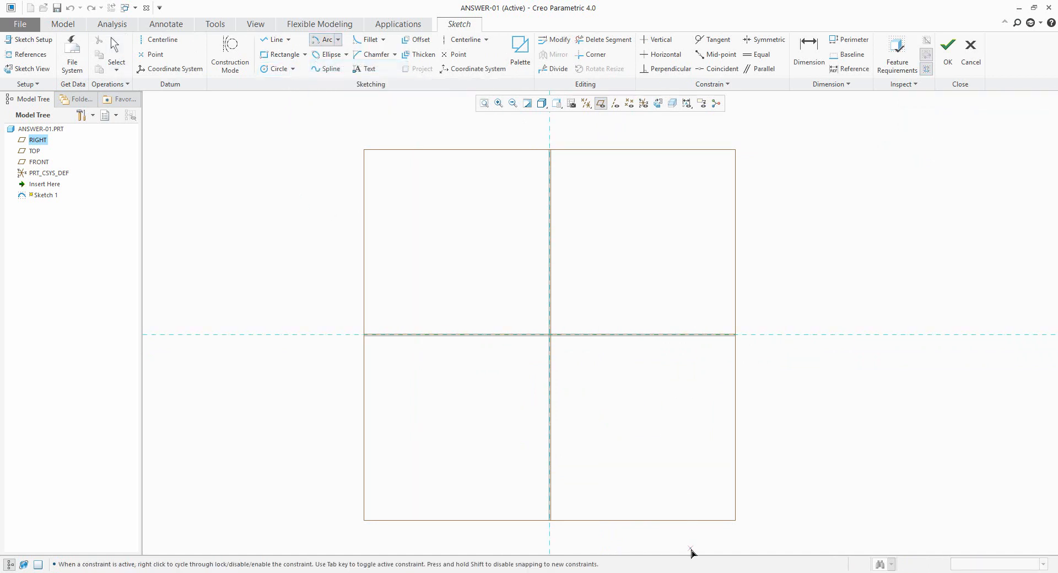
pyautogui.click(549, 463)
pyautogui.click(550, 334)
pyautogui.click(689, 460)
pyautogui.middleClick(705, 437)
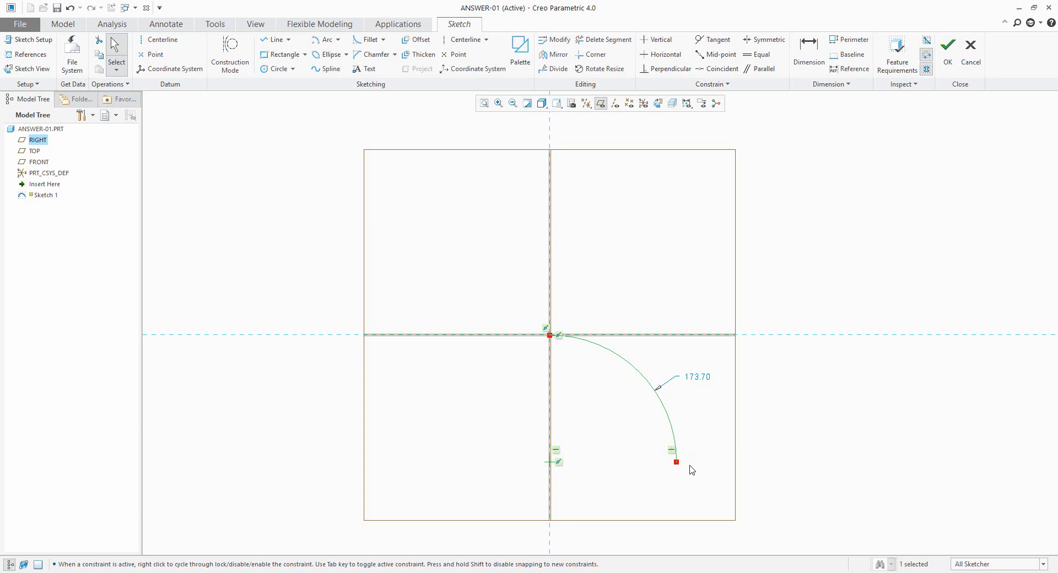
pyautogui.click(700, 448)
# Set the arc's radius to 200 and finish the sketch.
pyautogui.doubleClick(698, 378)
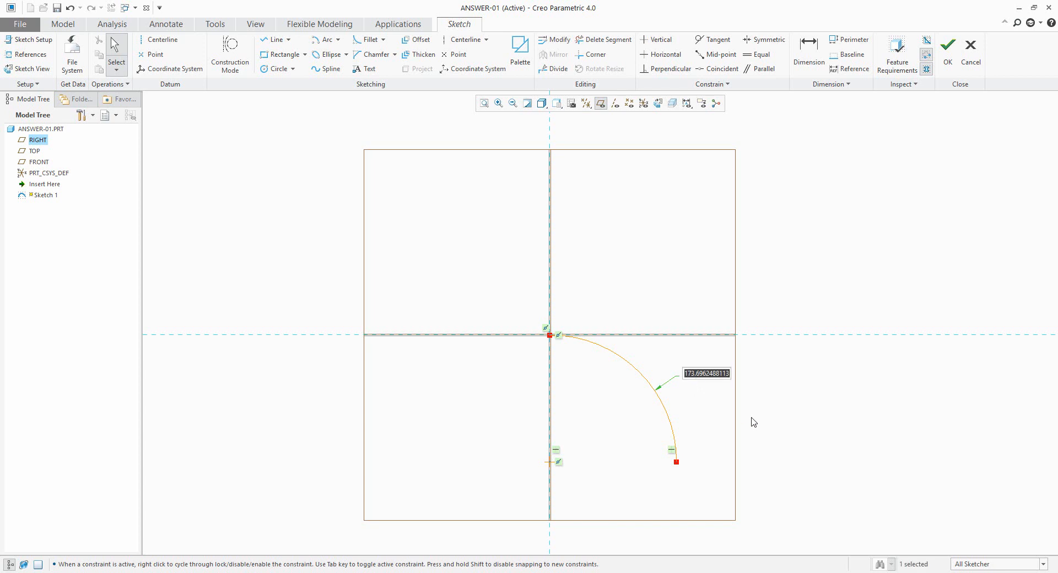
pyautogui.write('200')
pyautogui.press('Return')
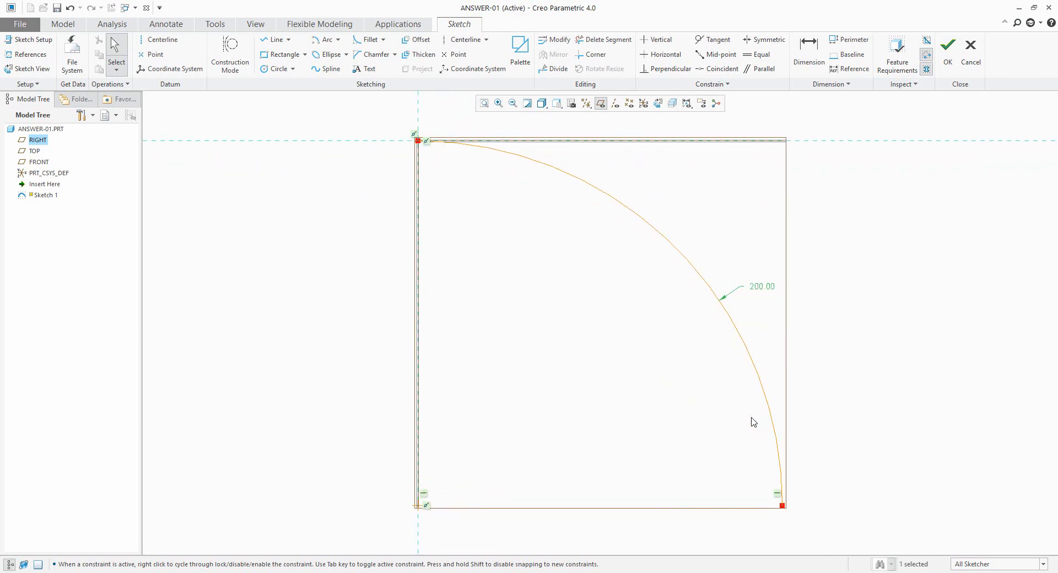
pyautogui.scroll(-2, 640, 397)
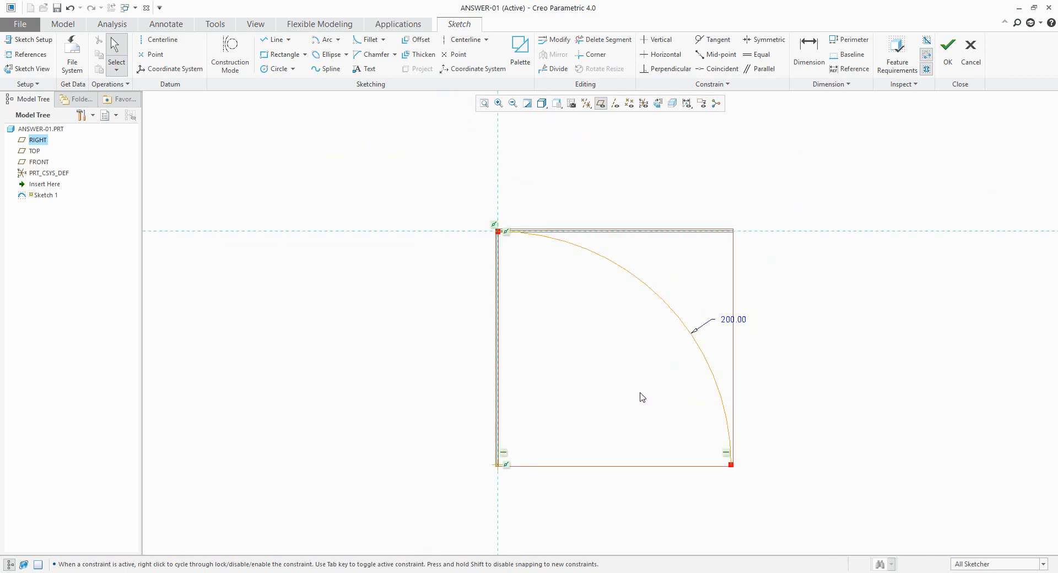
pyautogui.click(948, 50)
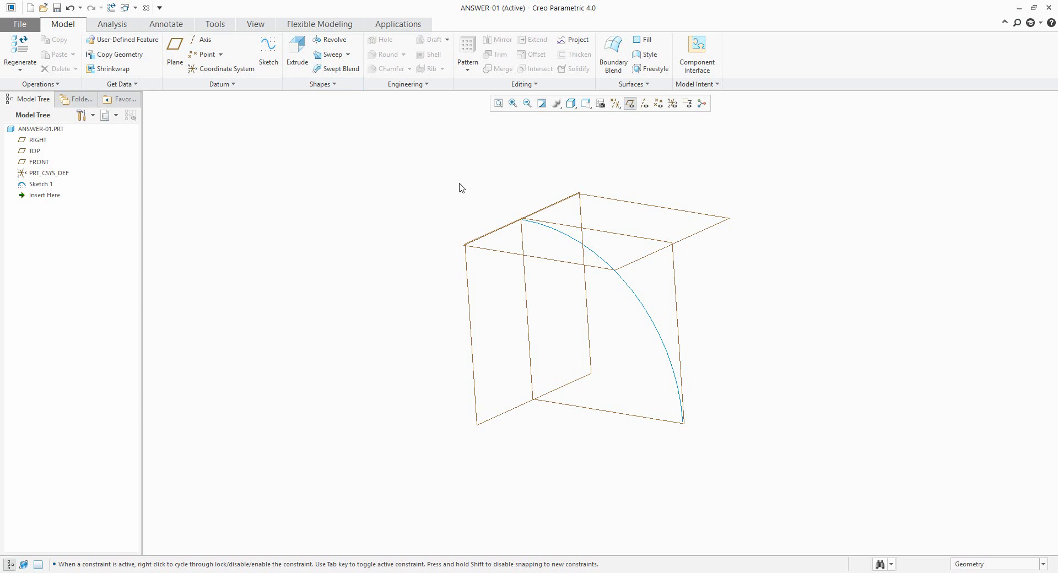
# Hide the datum planes and measure the curve length of the sketched arc.
pyautogui.click(406, 86)
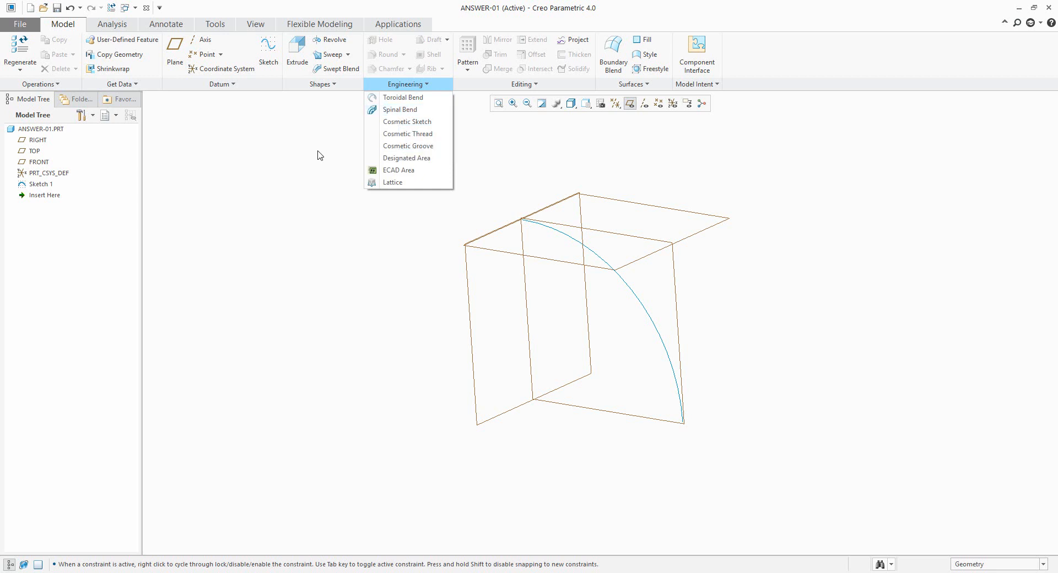
pyautogui.click(630, 103)
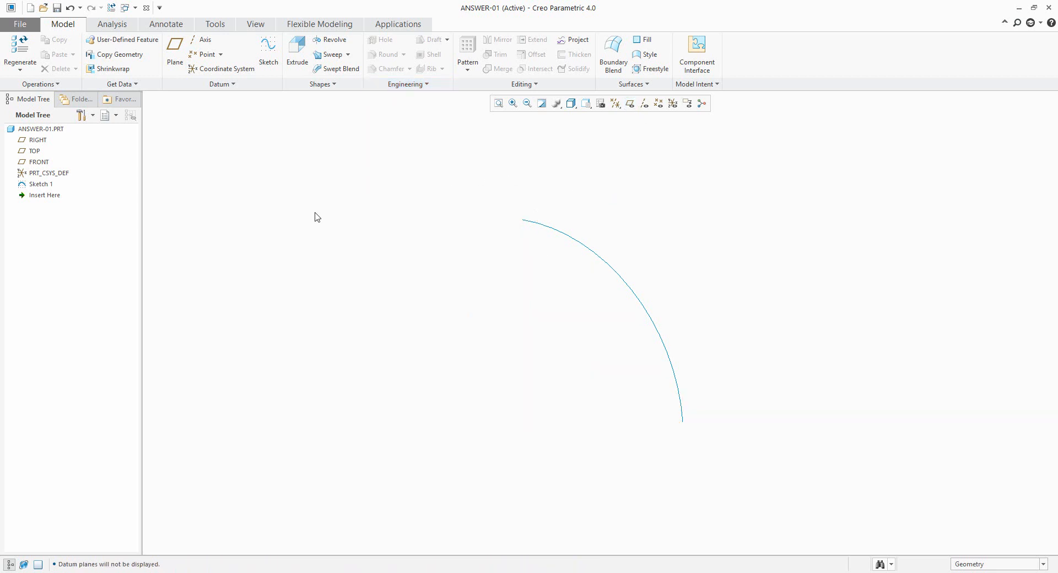
pyautogui.click(114, 27)
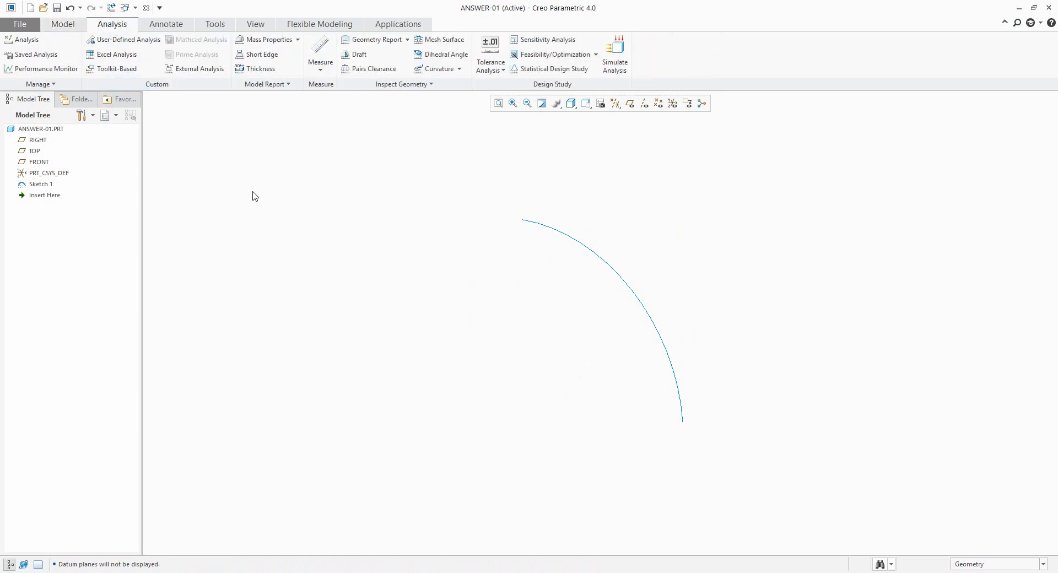
pyautogui.click(323, 70)
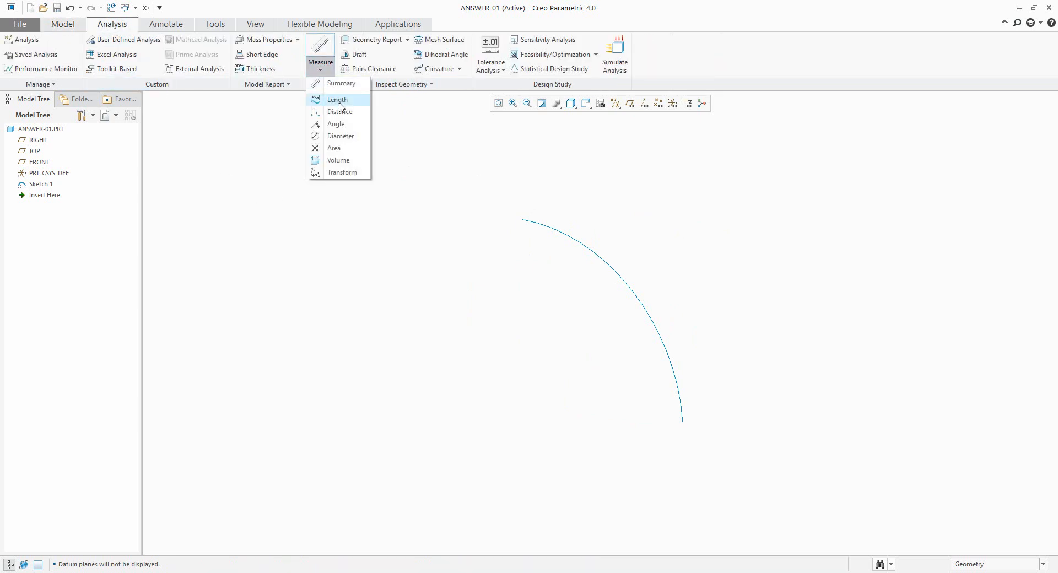
pyautogui.click(338, 102)
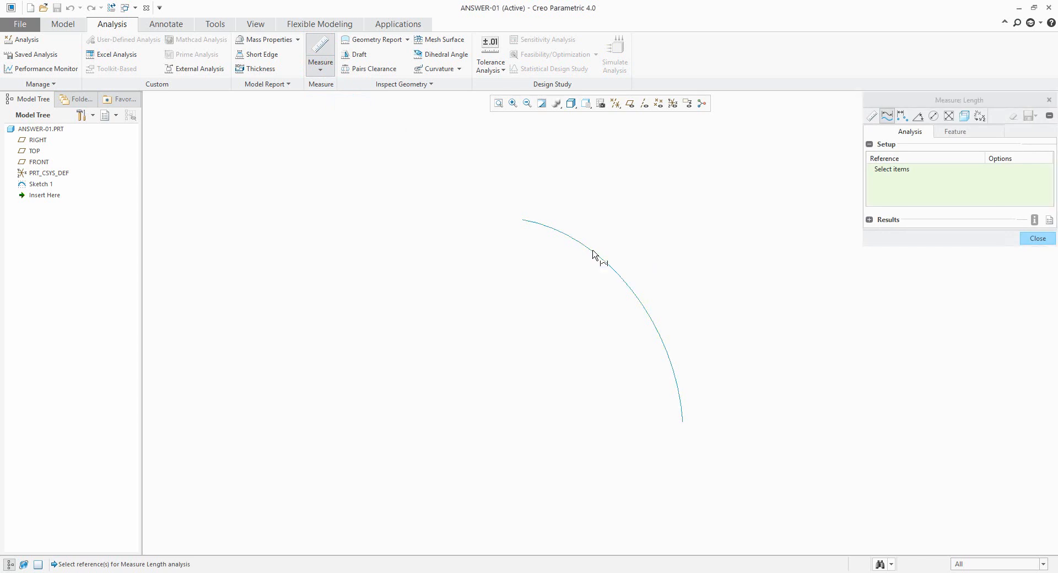
pyautogui.click(593, 254)
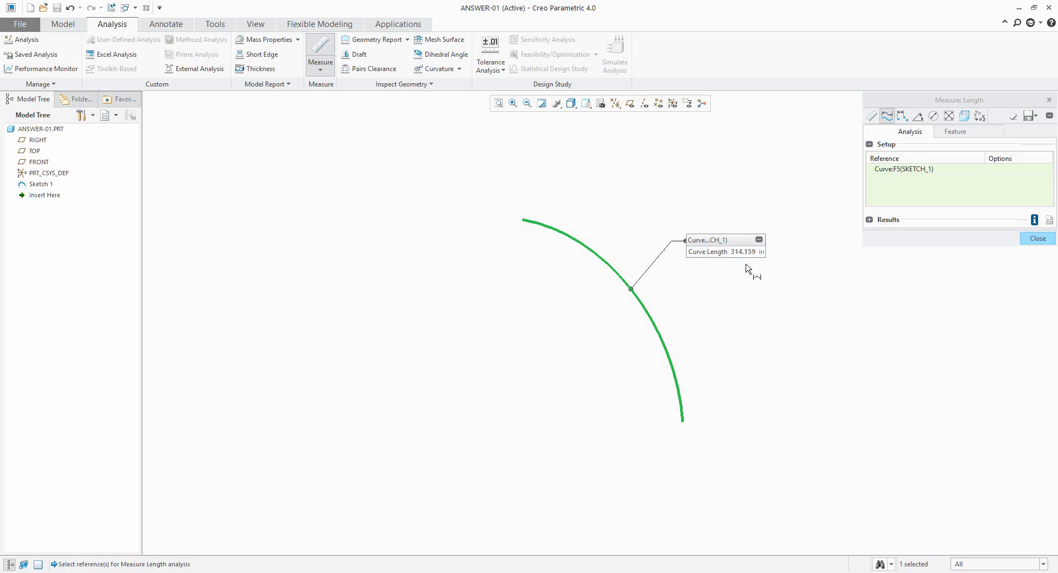
# Save the arc length measurement as a feature in the model, check its length parameter, and close the measurement.
pyautogui.click(1028, 116)
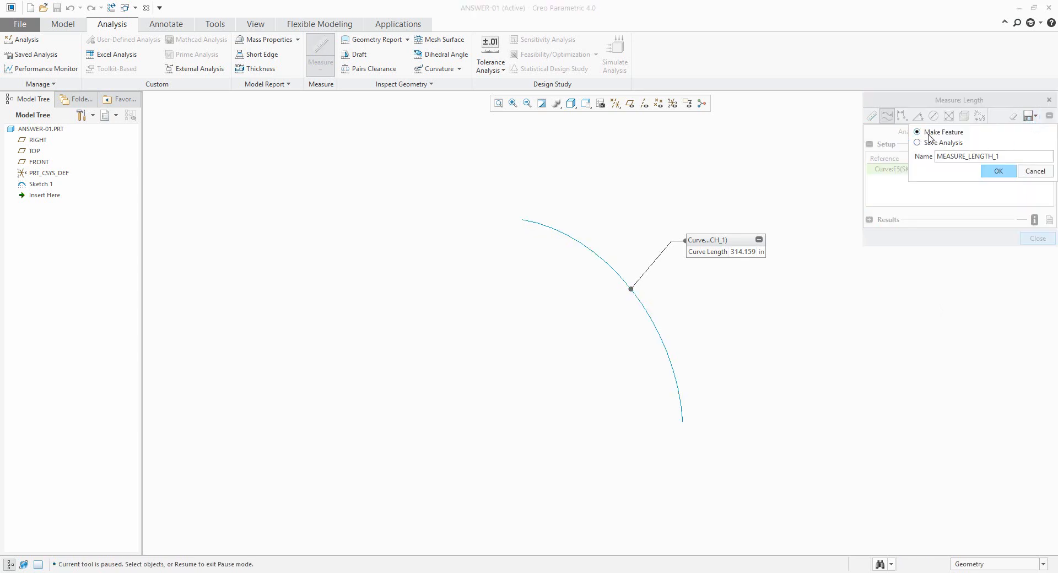
pyautogui.click(1004, 174)
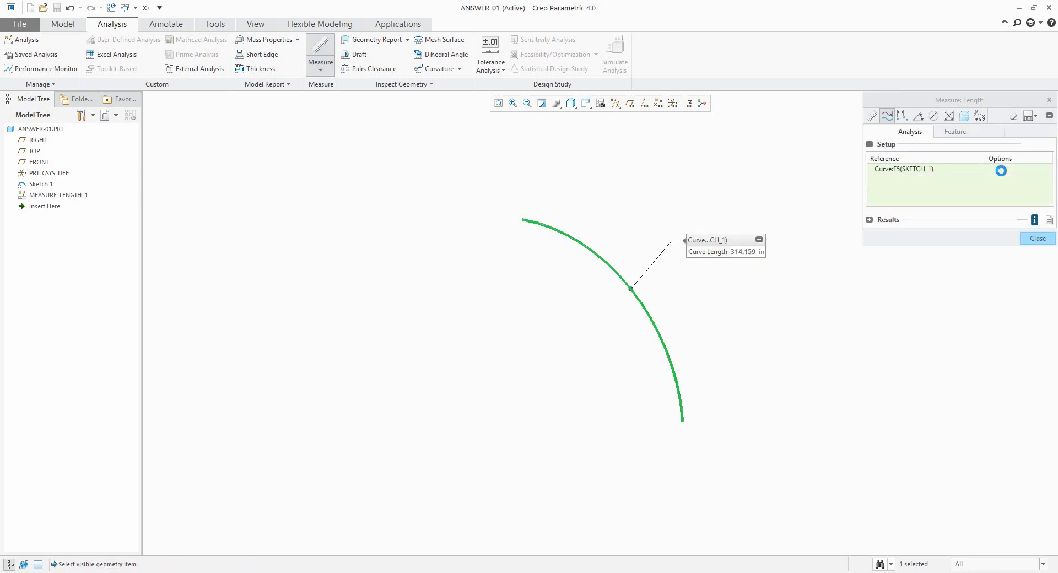
pyautogui.click(959, 133)
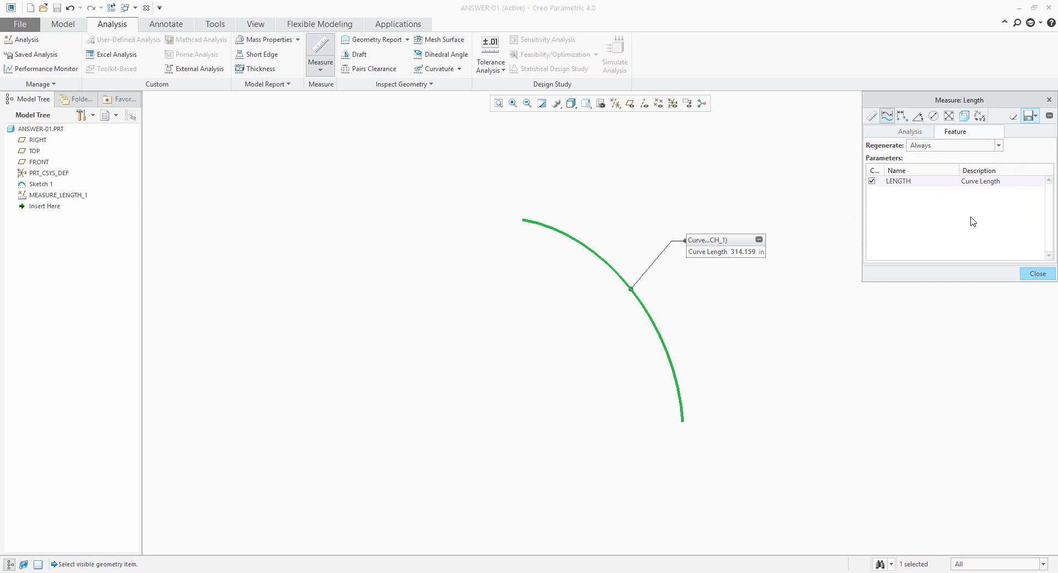
pyautogui.click(912, 185)
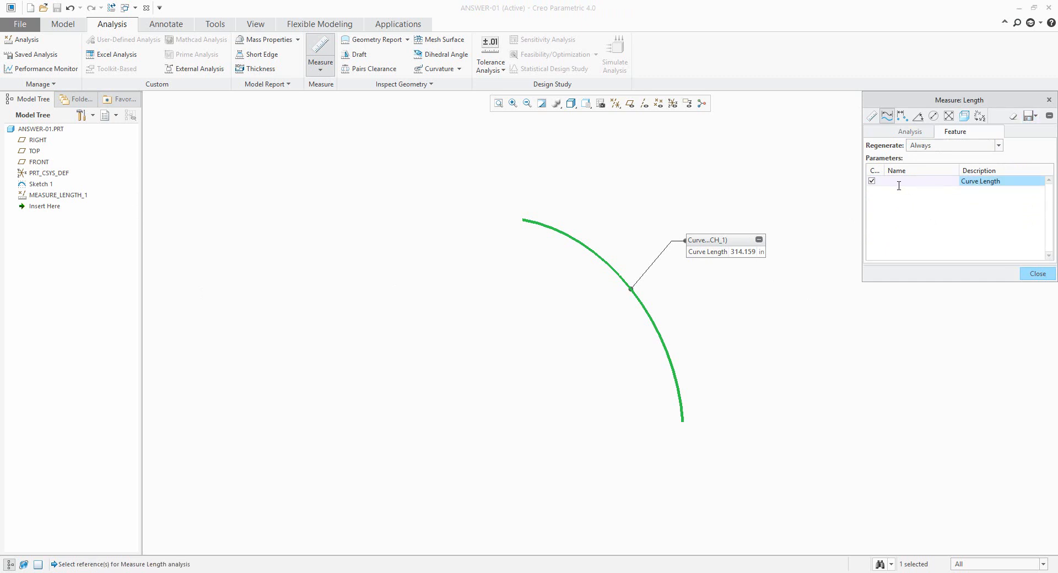
pyautogui.click(978, 217)
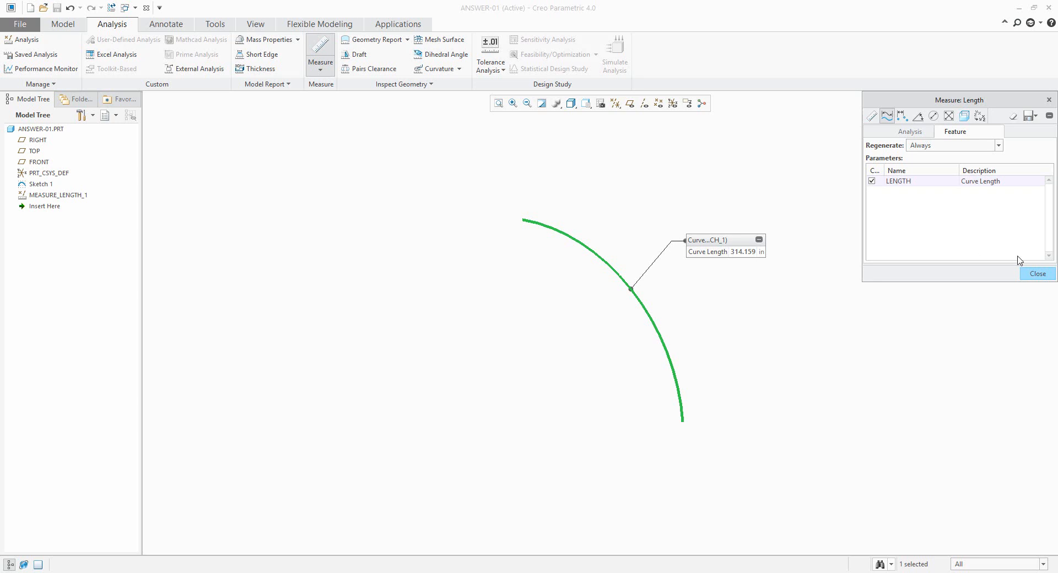
pyautogui.click(1037, 275)
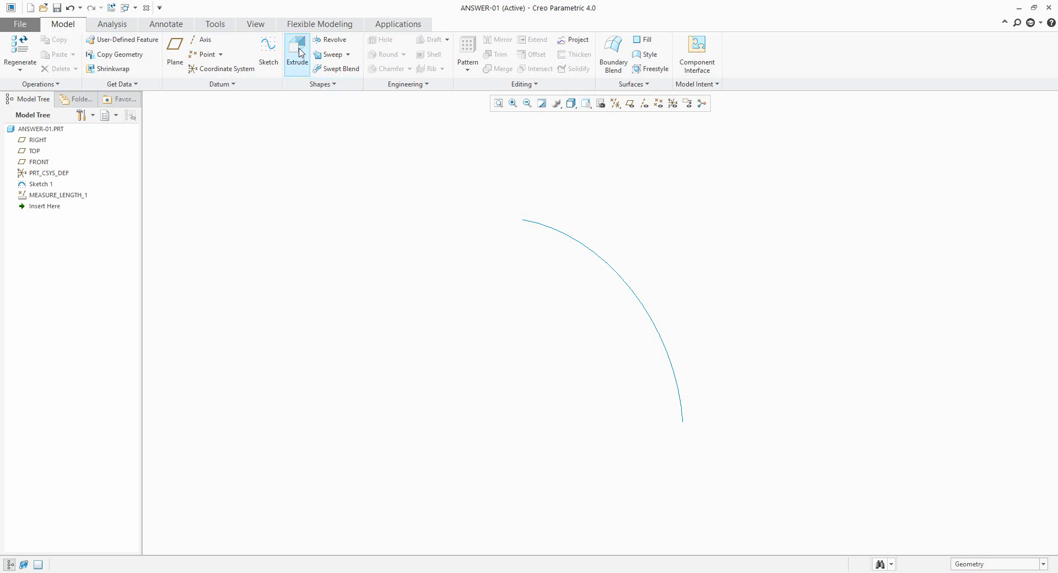
# Start an Extrude with the datum planes shown and sketch a circle about 62 in diameter on the RIGHT plane, centred on the origin.
pyautogui.click(300, 52)
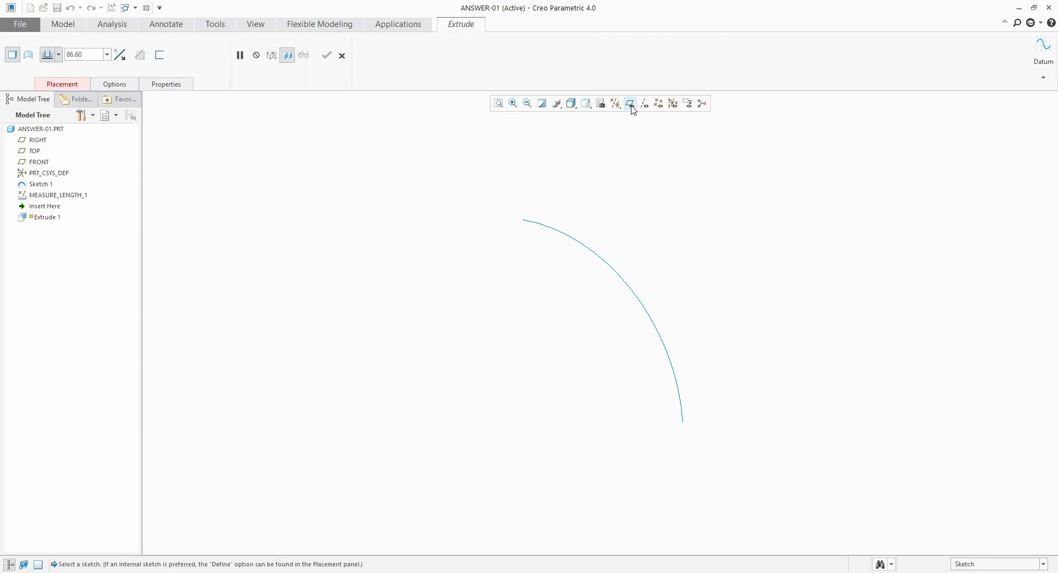
pyautogui.click(630, 104)
pyautogui.click(471, 302)
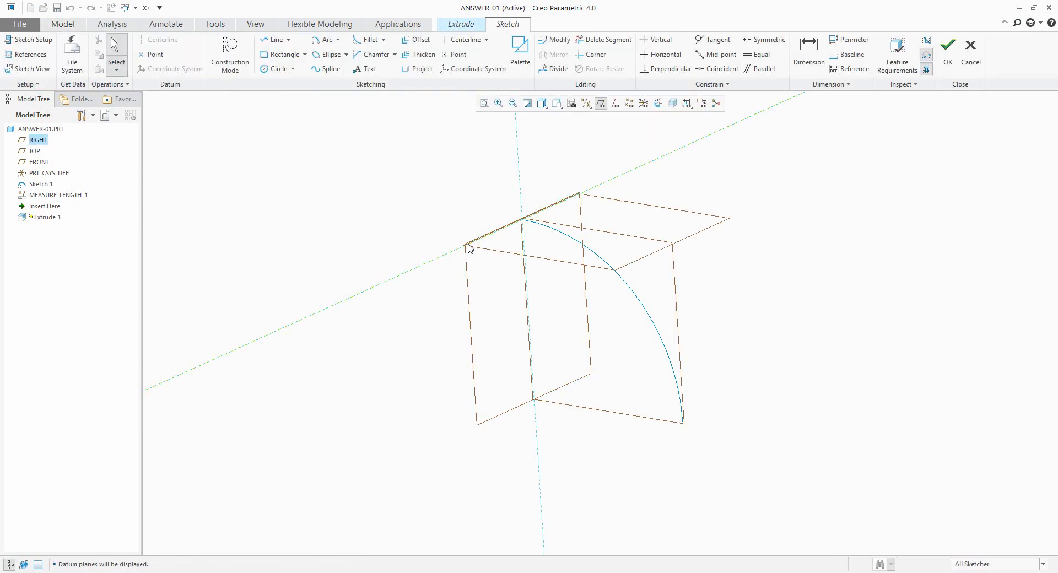
pyautogui.click(275, 70)
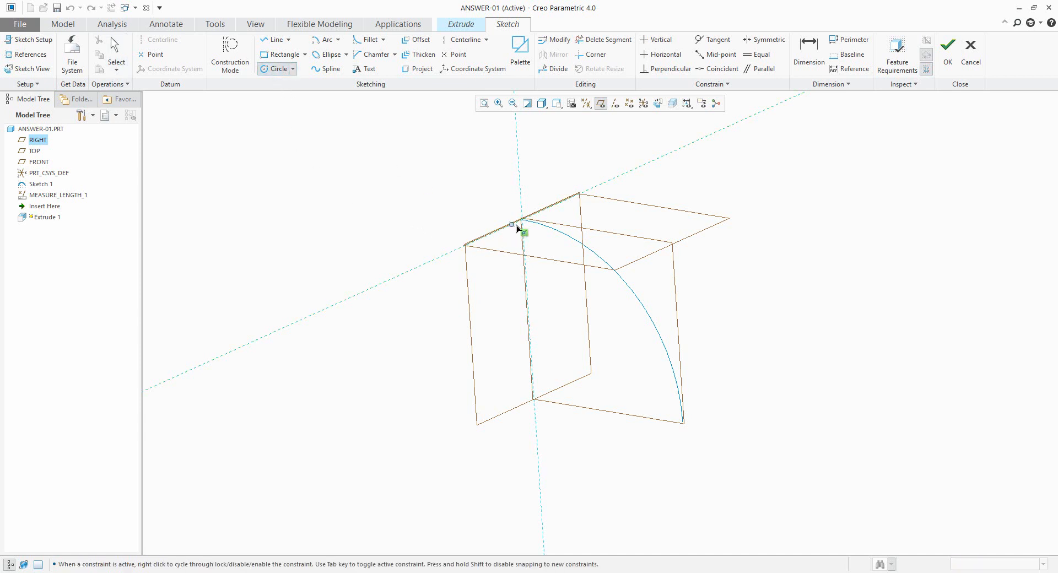
pyautogui.click(506, 215)
pyautogui.middleClick(467, 211)
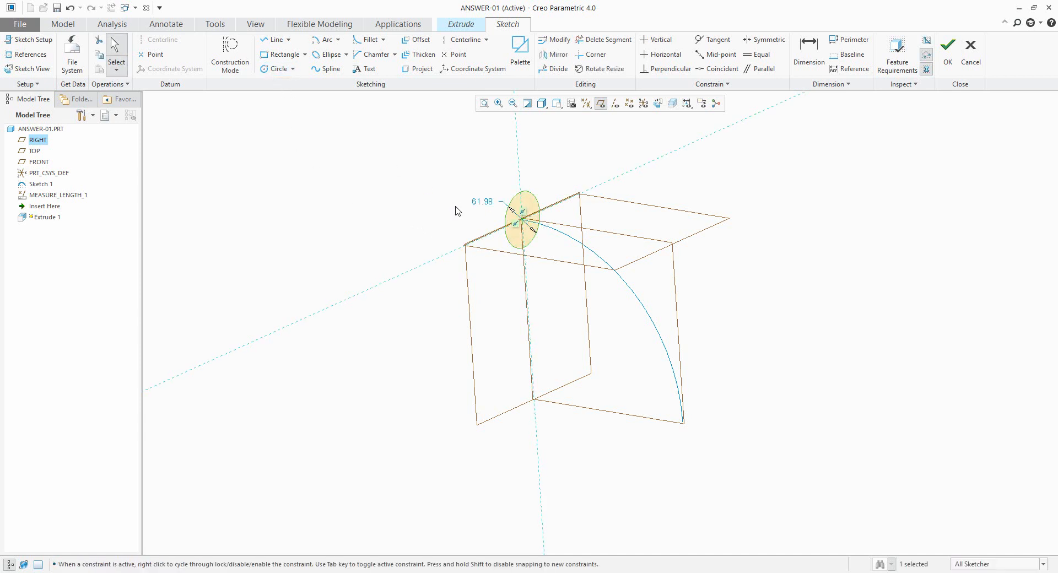
# Set the circle's diameter to 50 and finish the extrude's section sketch.
pyautogui.doubleClick(483, 203)
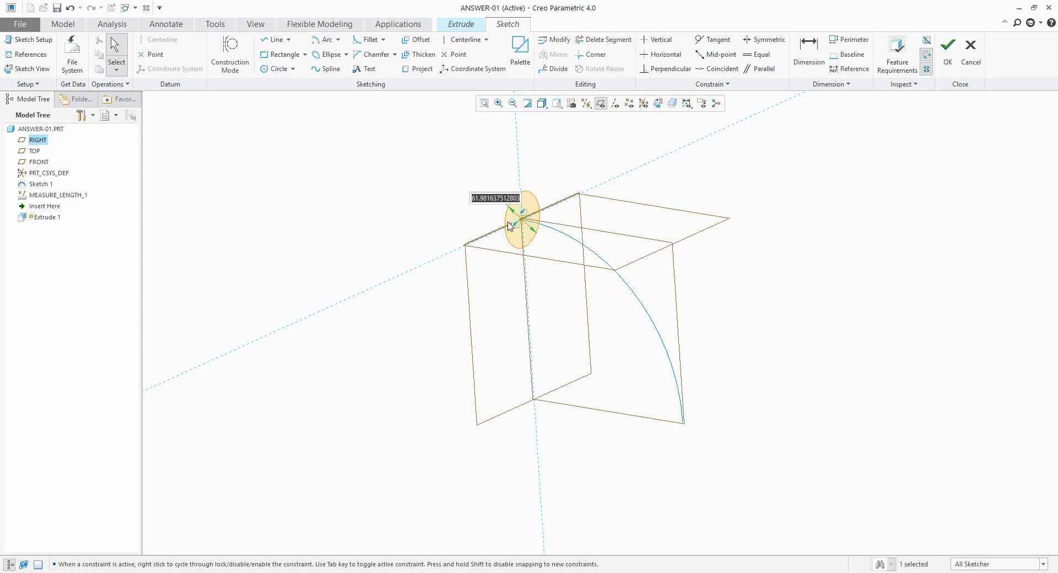
pyautogui.write('50')
pyautogui.press('Return')
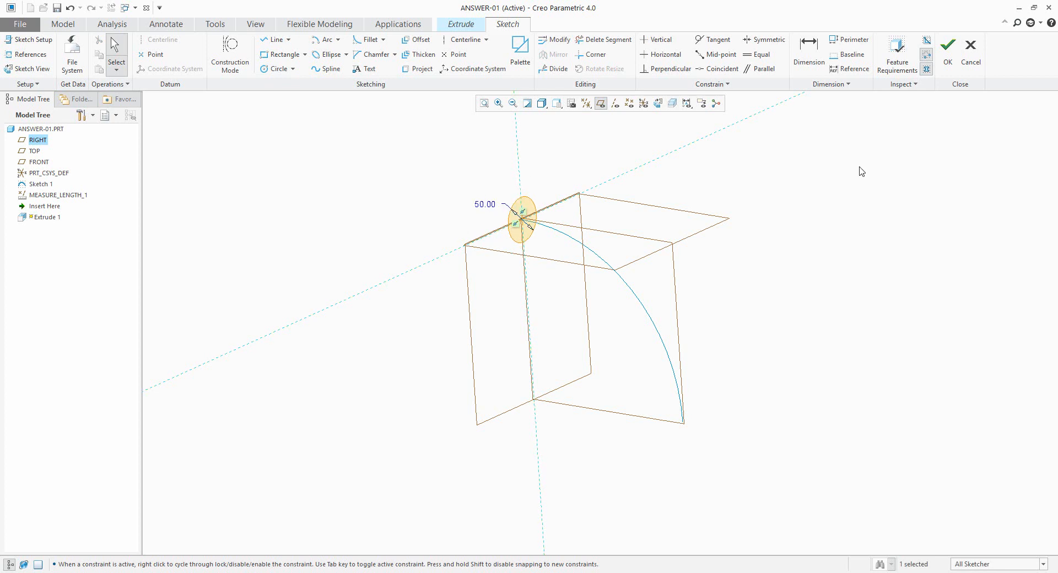
pyautogui.click(948, 52)
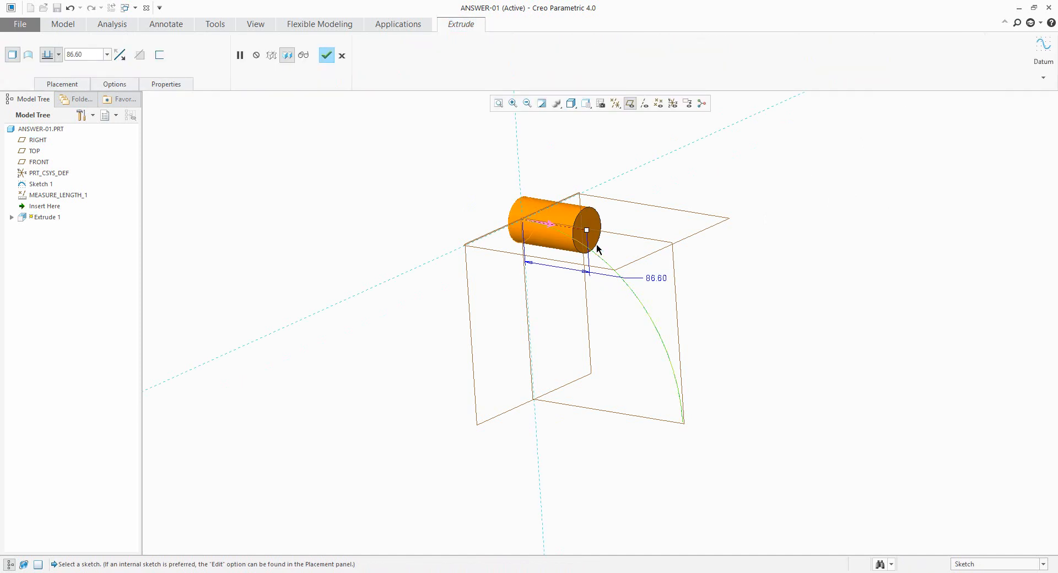
# Extrude the circle to a depth of about 315 as a thin-walled tube with a wall thickness of 2.
pyautogui.moveTo(587, 231); pyautogui.dragTo(703, 274)
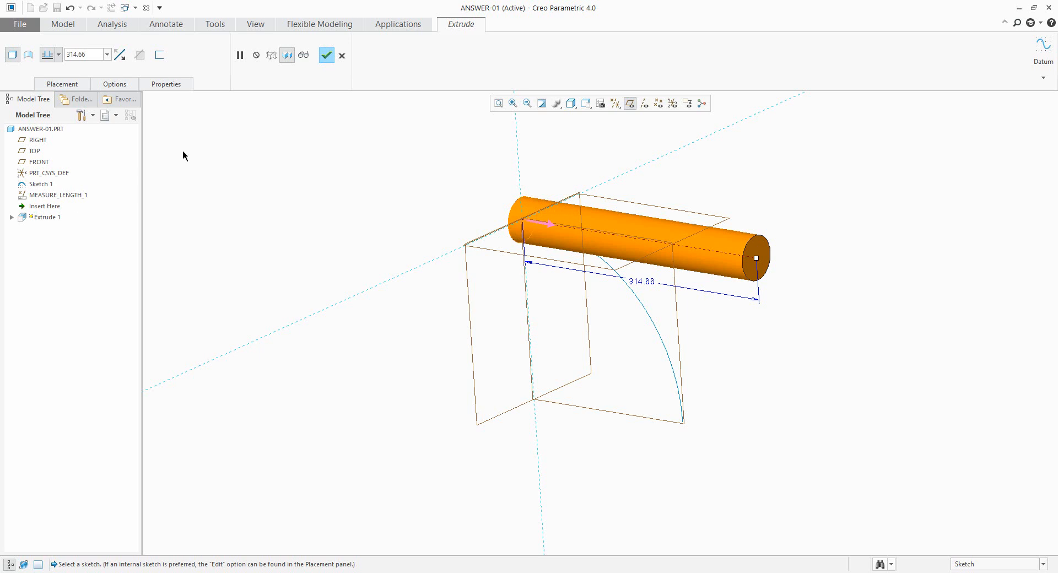
pyautogui.moveTo(694, 288); pyautogui.dragTo(721, 291, button='middle')
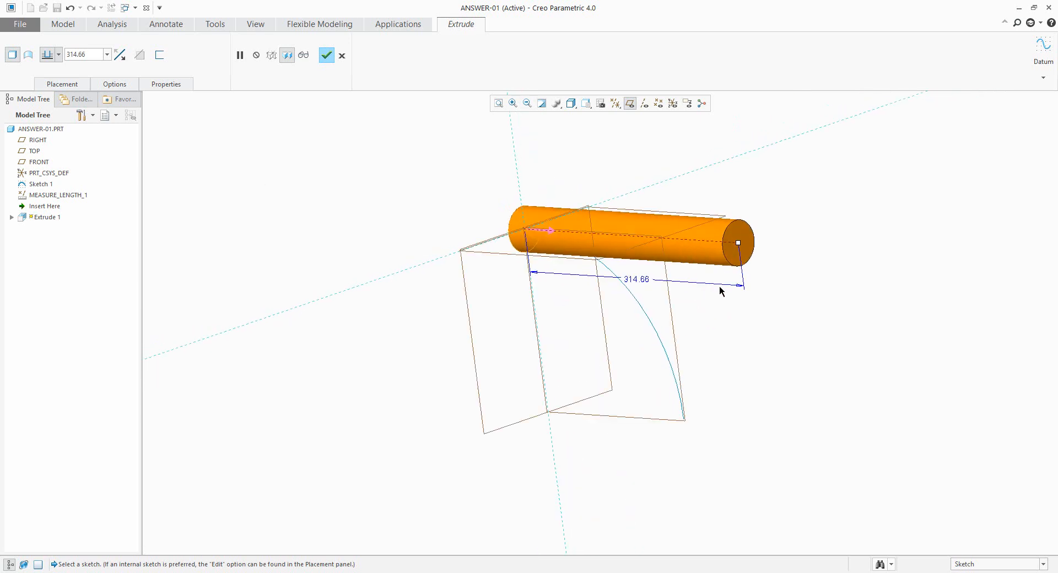
pyautogui.click(160, 54)
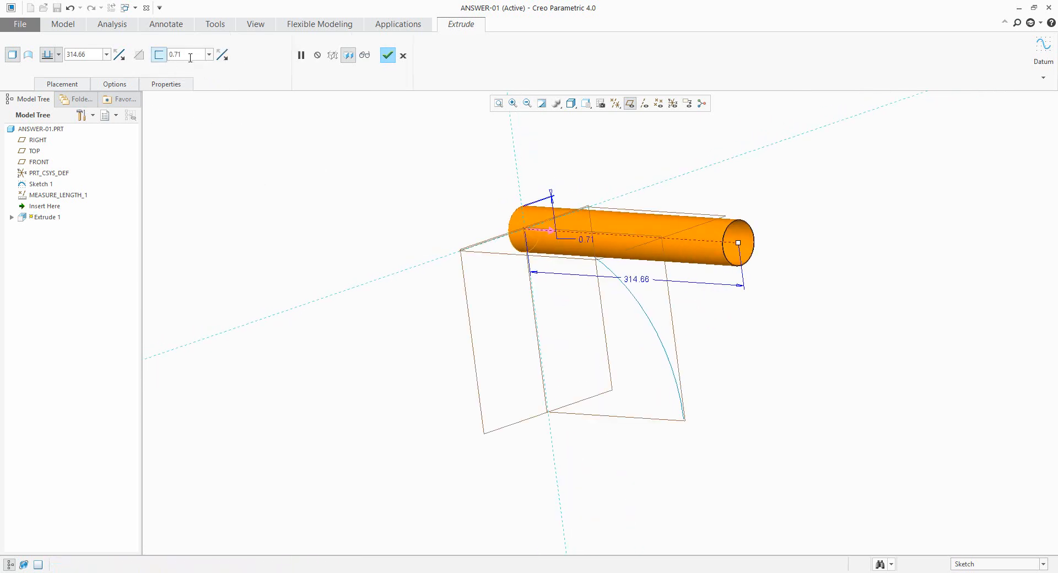
pyautogui.write('2')
pyautogui.press('Return')
pyautogui.scroll(3, 756, 241)
pyautogui.scroll(-4, 756, 264)
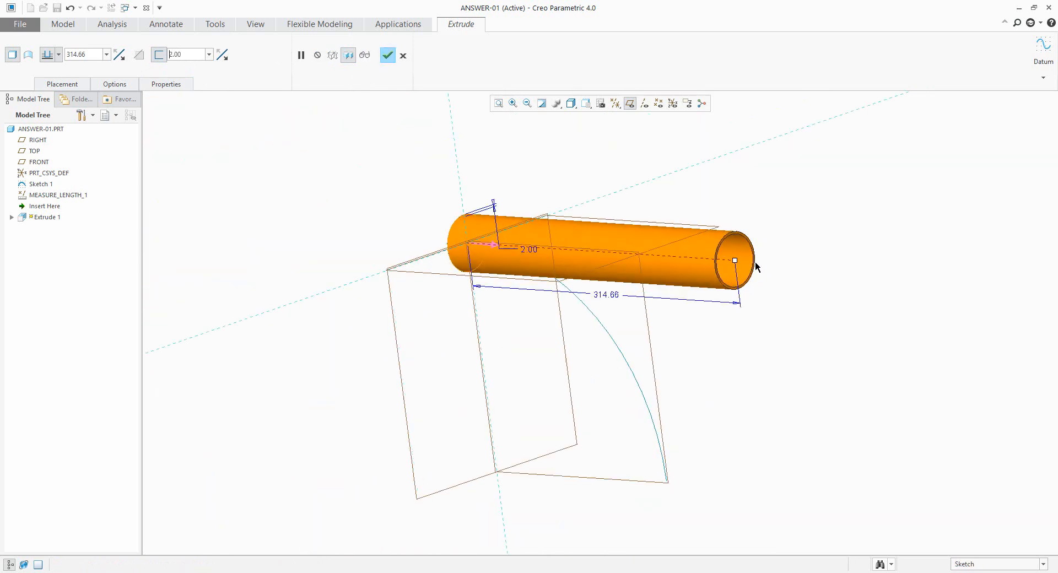
pyautogui.scroll(2, 755, 264)
pyautogui.moveTo(712, 252)
pyautogui.mouseDown(button='middle')
pyautogui.moveTo(673, 264)
pyautogui.moveTo(716, 254)
pyautogui.moveTo(691, 254)
pyautogui.mouseUp(button='middle')
pyautogui.scroll(-3, 690, 254)
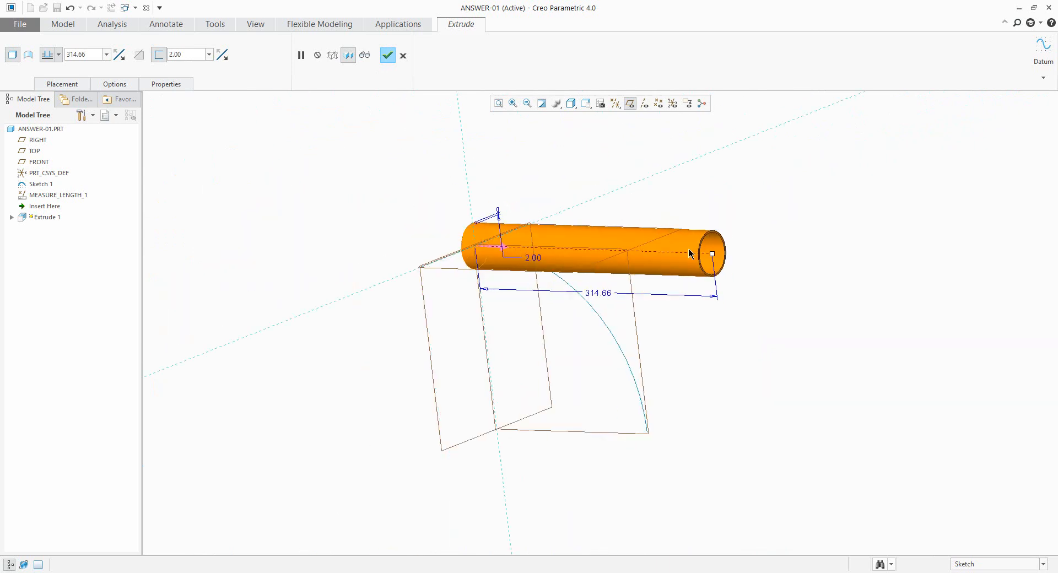
pyautogui.click(390, 57)
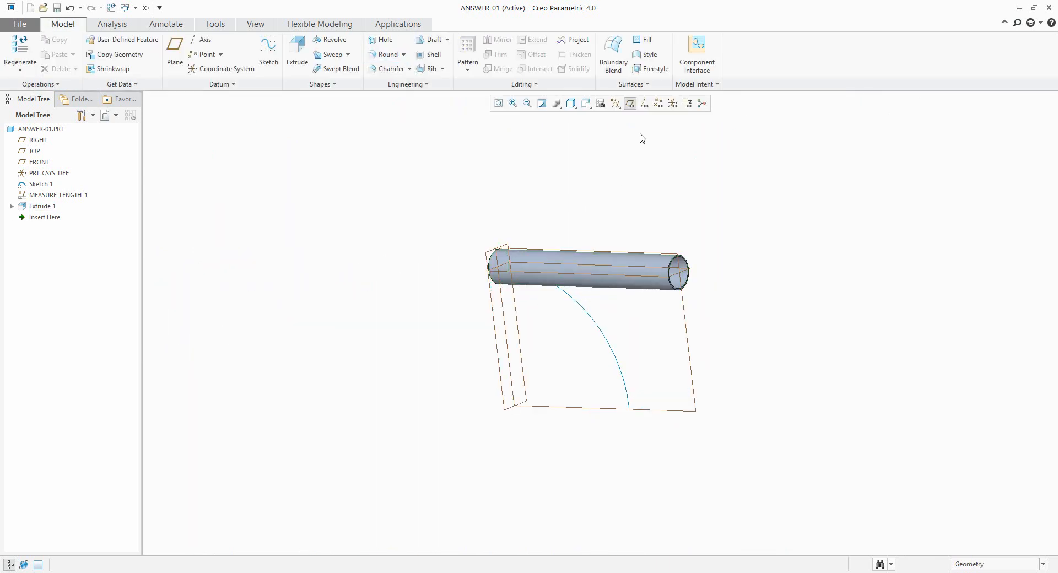
# Hide the datum planes and rename the tube's extrusion depth dimension as L1.
pyautogui.click(630, 104)
pyautogui.moveTo(570, 236); pyautogui.dragTo(610, 277, button='middle')
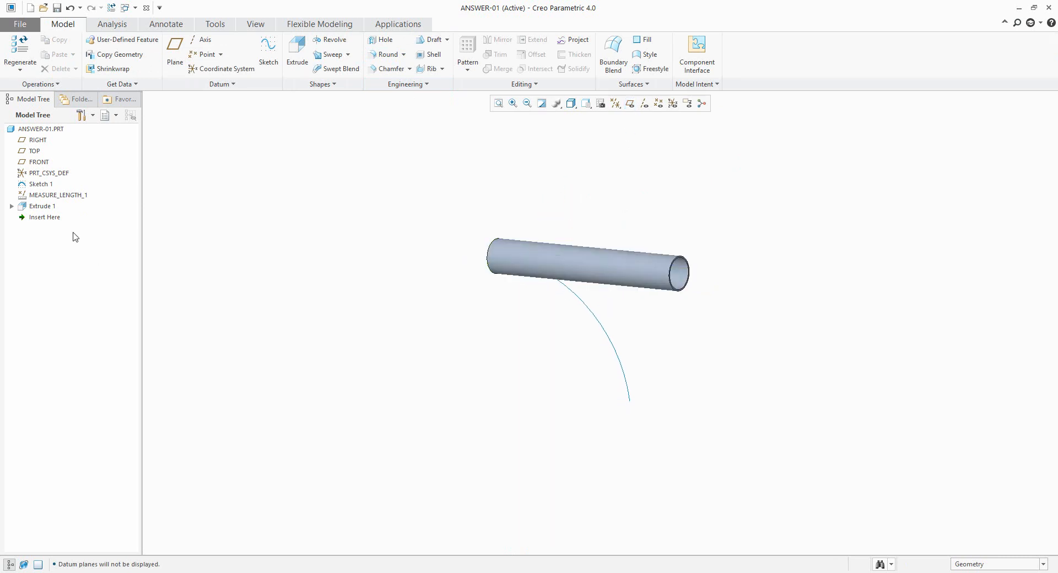
pyautogui.click(39, 207)
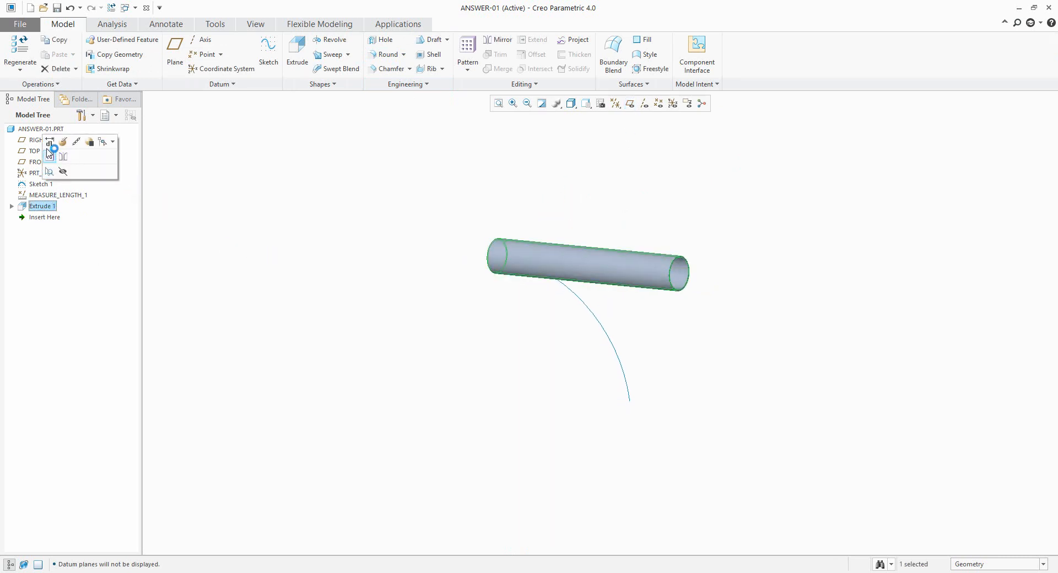
pyautogui.click(49, 143)
pyautogui.moveTo(569, 303); pyautogui.dragTo(551, 289, button='middle')
pyautogui.click(551, 288)
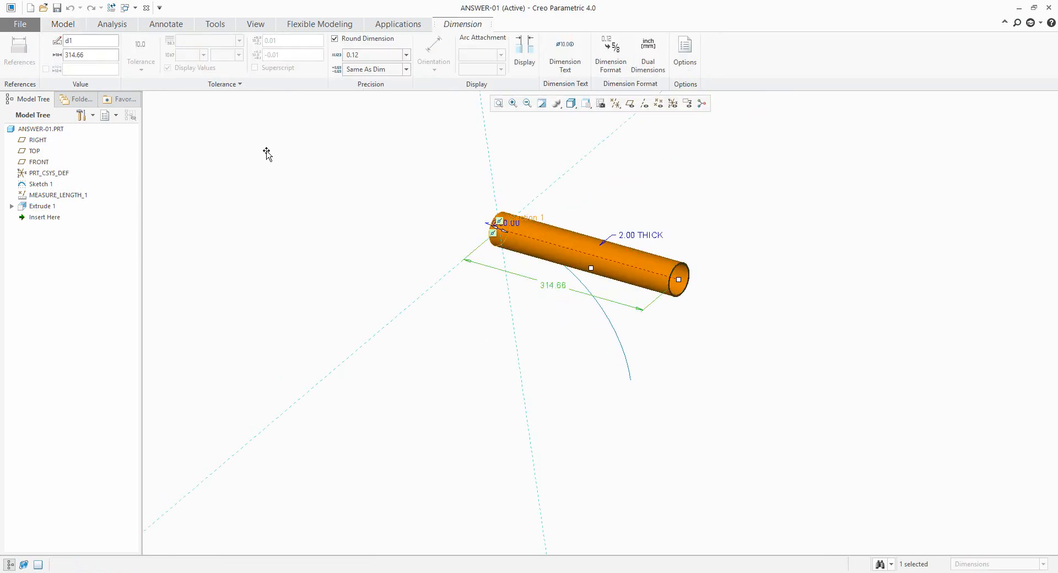
pyautogui.click(76, 43)
pyautogui.doubleClick(76, 43)
pyautogui.write('L')
pyautogui.click(309, 184)
pyautogui.click(330, 211)
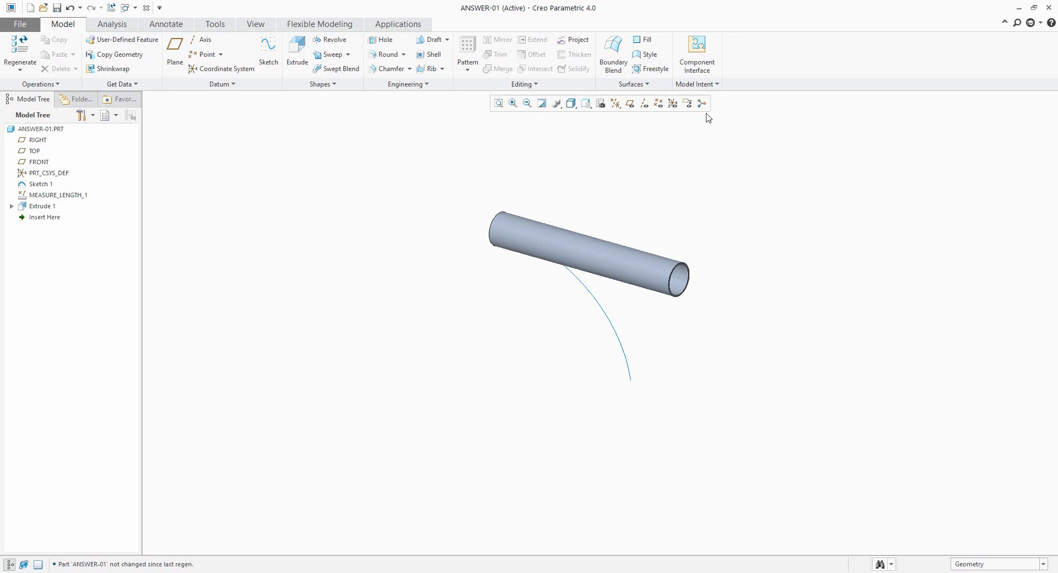
# Open the part's relations, list the parameters of the current and all sublevels, and select the LENGTH parameter of MEASURE_LENGTH_1.
pyautogui.click(701, 84)
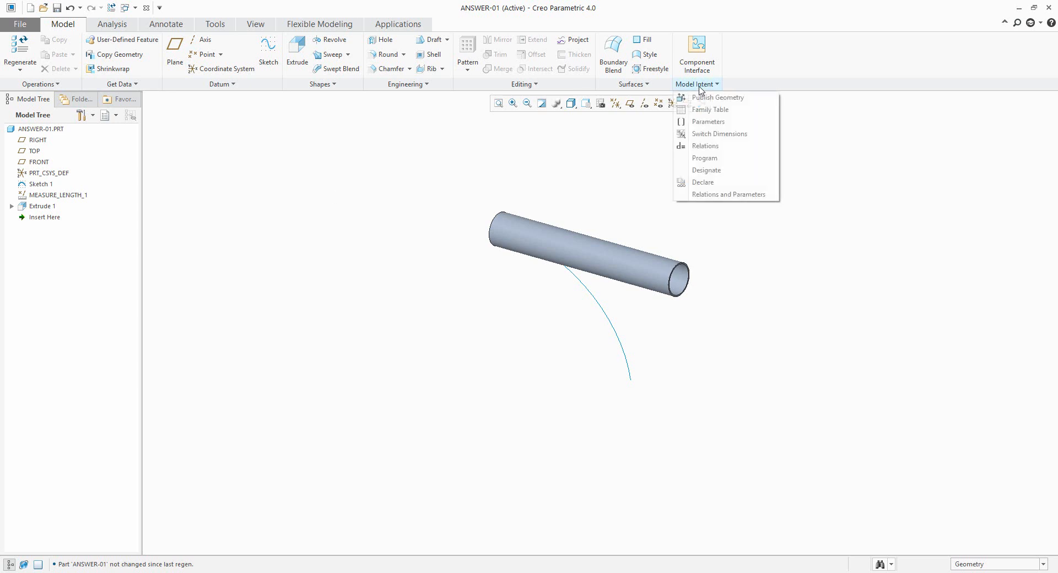
pyautogui.click(716, 147)
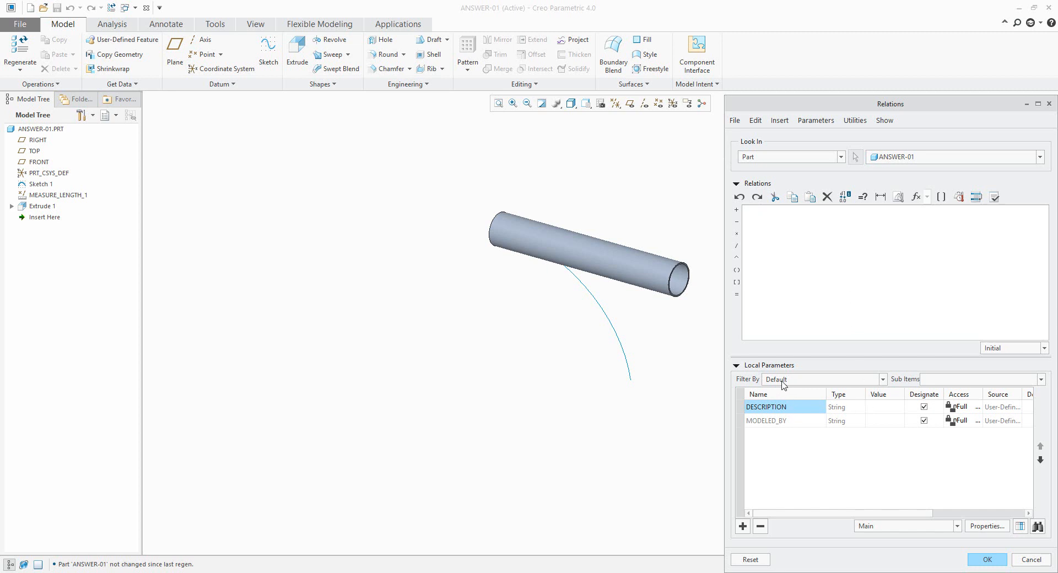
pyautogui.click(833, 385)
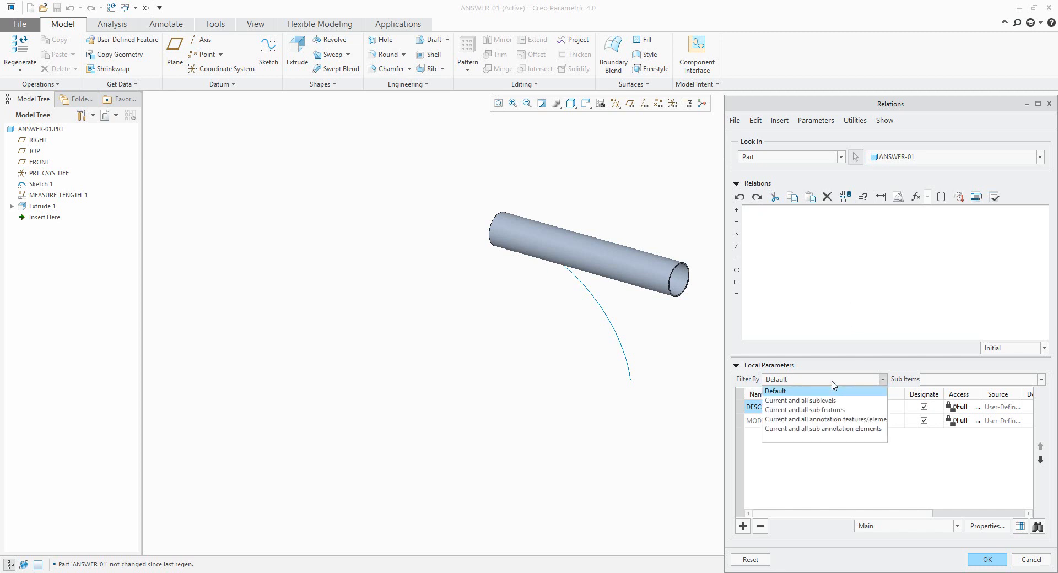
pyautogui.click(813, 402)
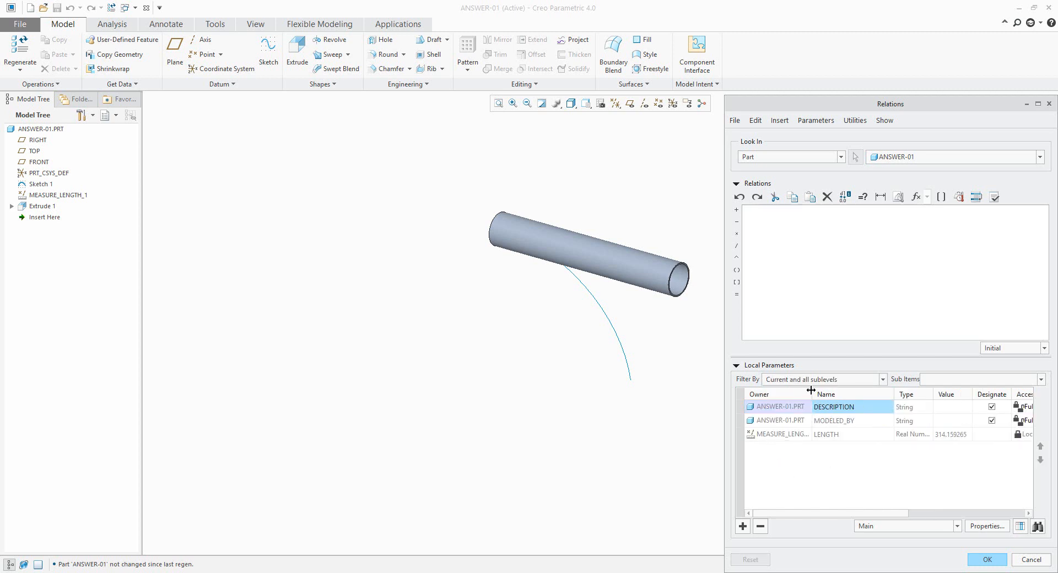
pyautogui.moveTo(812, 393); pyautogui.dragTo(839, 392)
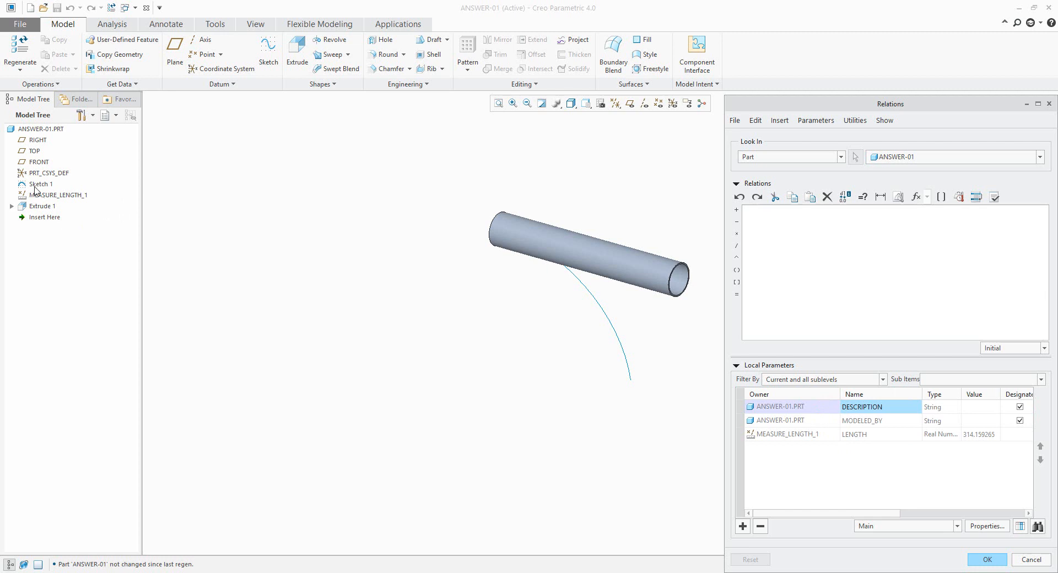
pyautogui.click(869, 437)
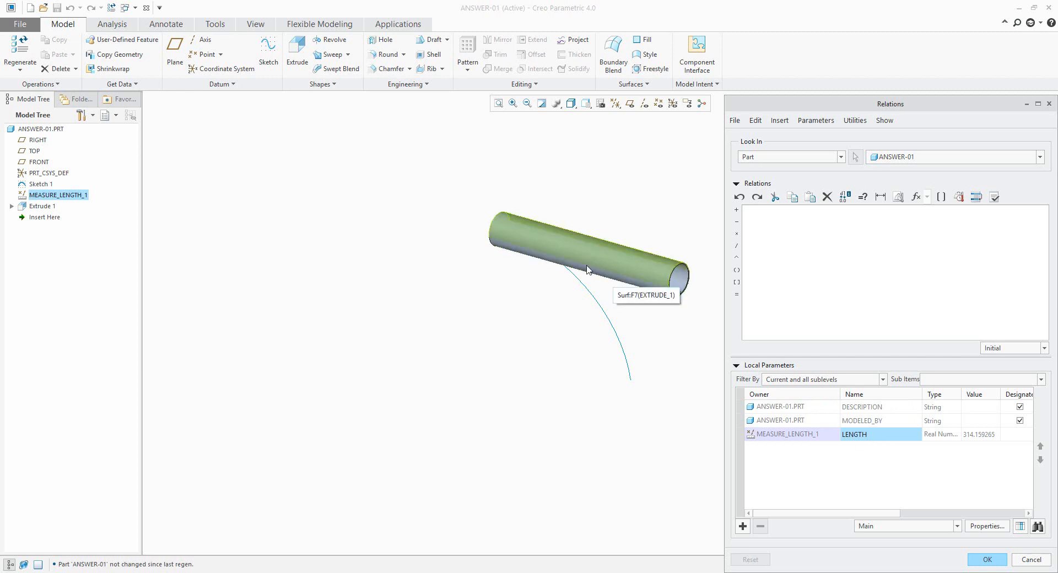
# Write the relation L1=LENGTH:FID_45 using the LENGTH parameter of the arc measurement feature.
pyautogui.click(770, 224)
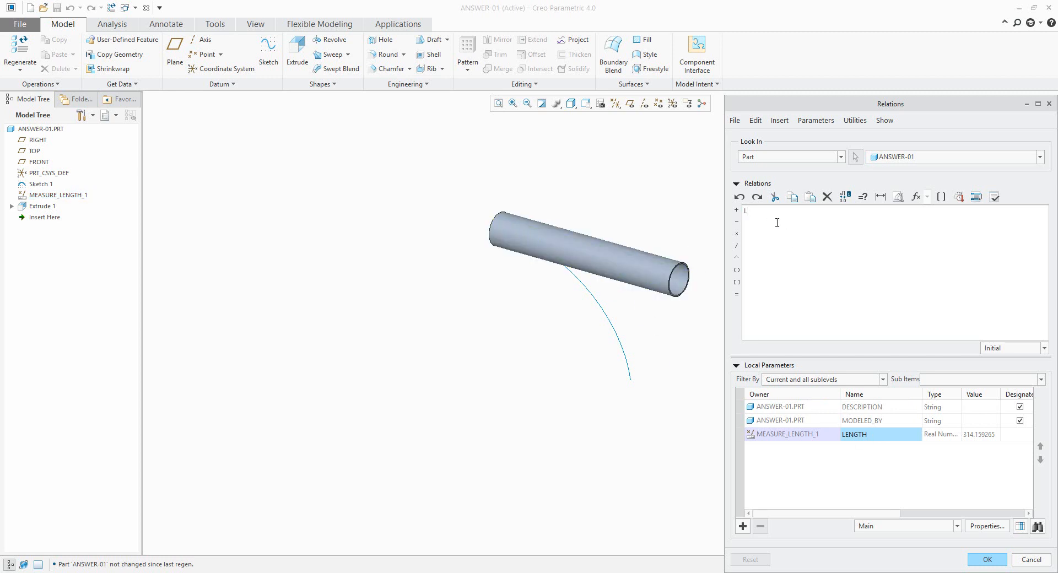
pyautogui.write('L1')
pyautogui.click(736, 295)
pyautogui.rightClick(876, 437)
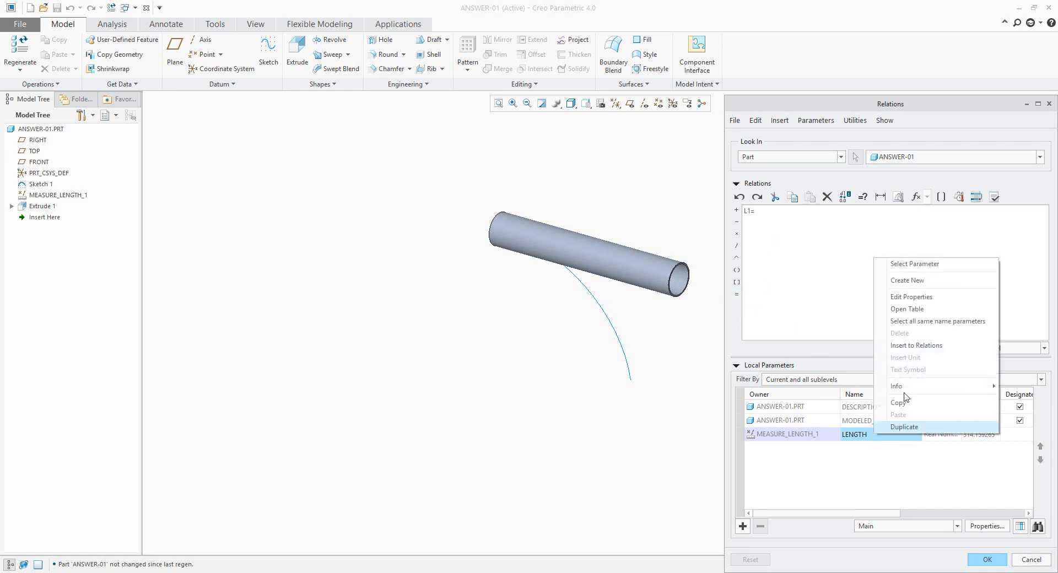
pyautogui.click(908, 345)
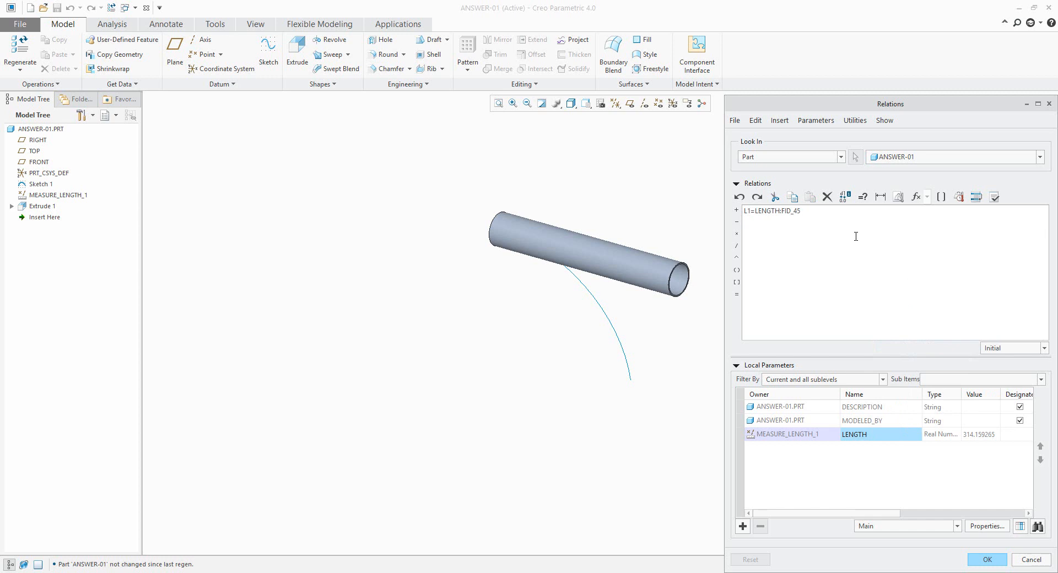
# Verify and accept the relation, then regenerate the part so the tube's length follows the measured arc.
pyautogui.click(995, 199)
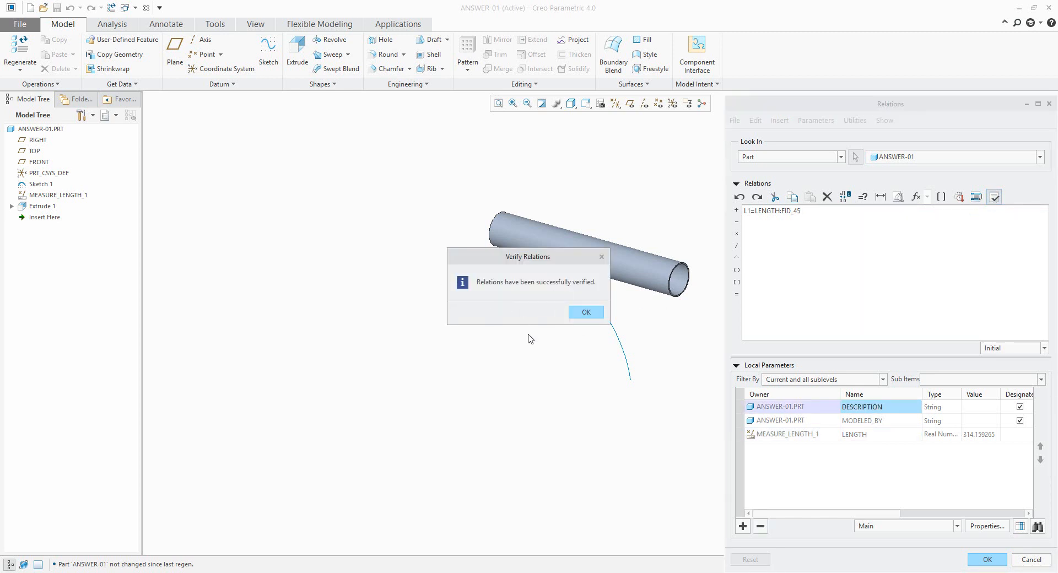
pyautogui.click(598, 313)
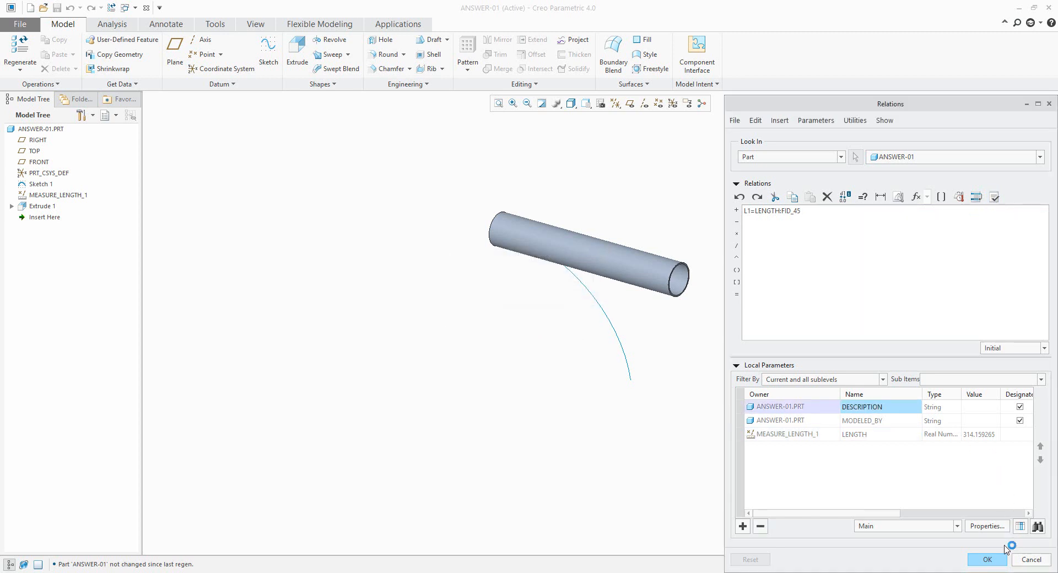
pyautogui.click(987, 560)
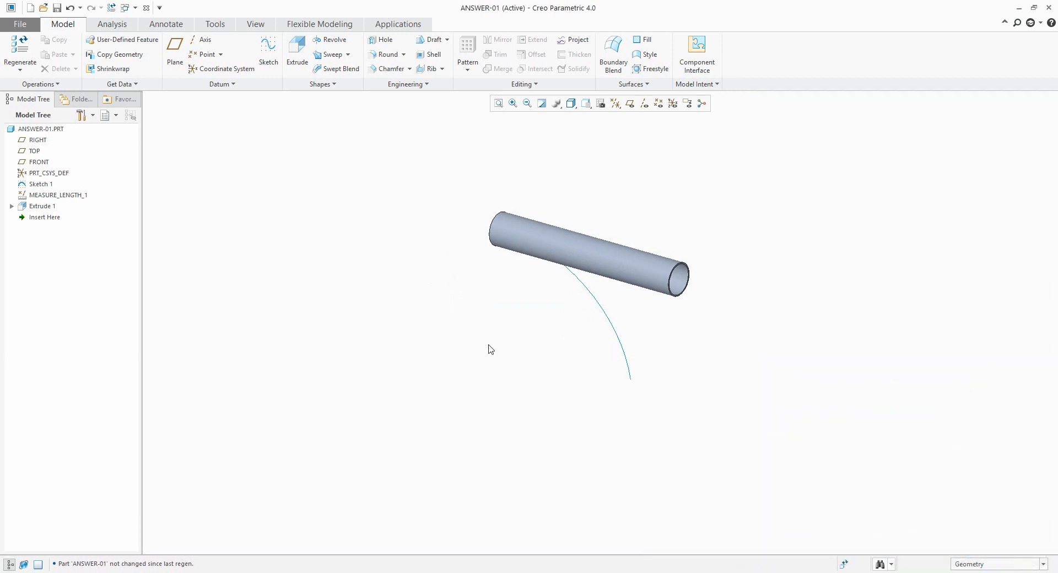
pyautogui.hotkey('ctrl', 'g')
pyautogui.hotkey('ctrl', 'd')
pyautogui.scroll(3, 599, 302)
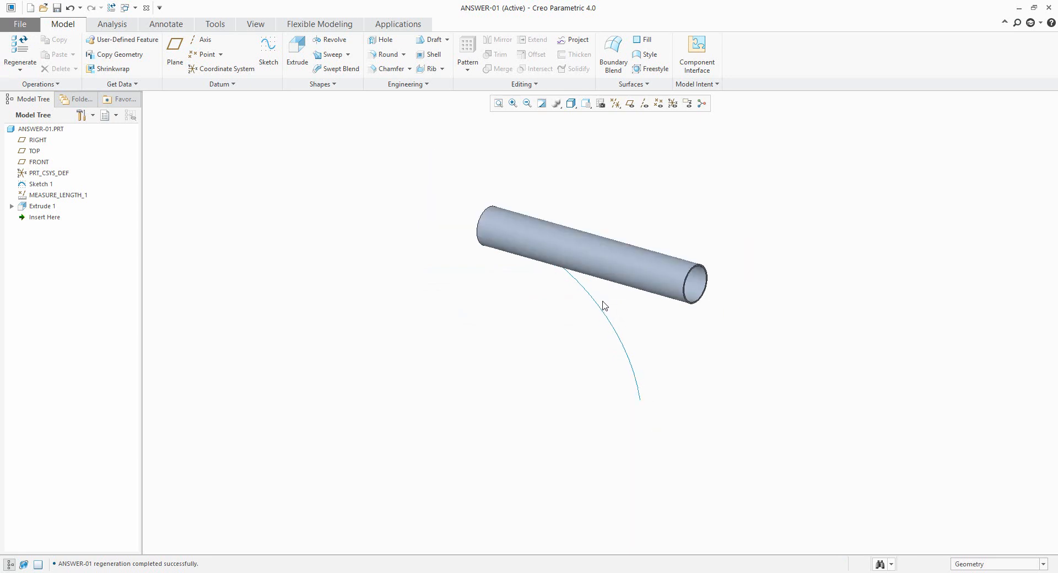
# Create a Spinal Bend of the solid tube along the sketched arc, with the spine starting at the arc's end inside the tube.
pyautogui.moveTo(646, 298); pyautogui.dragTo(698, 280, button='middle')
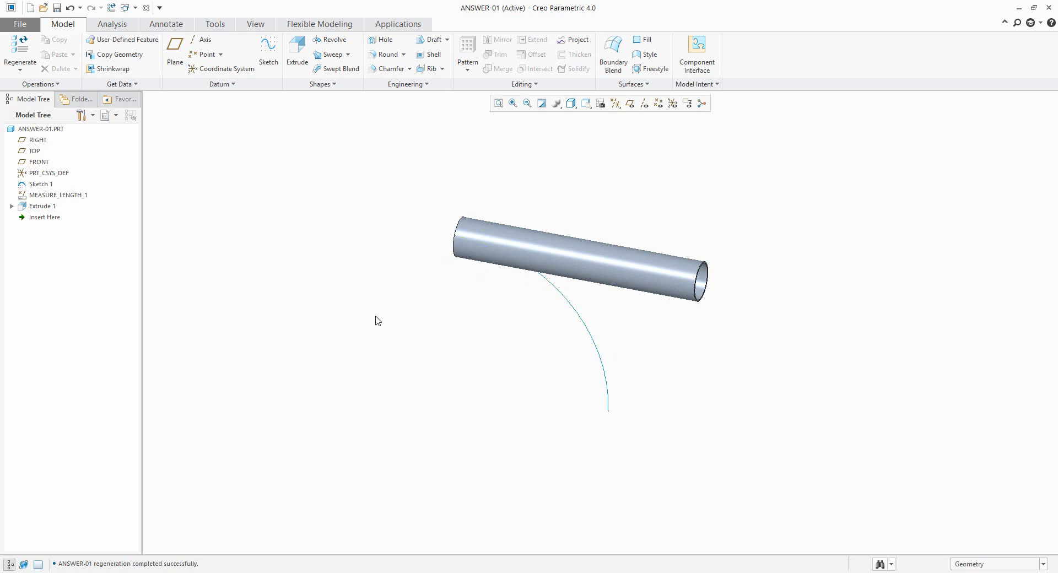
pyautogui.moveTo(409, 328); pyautogui.dragTo(392, 325, button='middle')
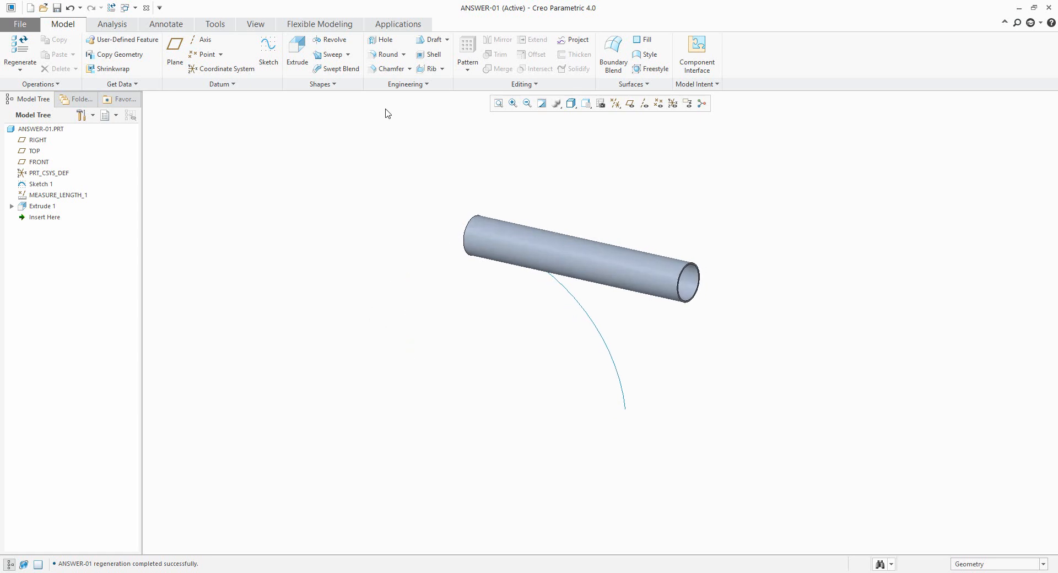
pyautogui.click(402, 84)
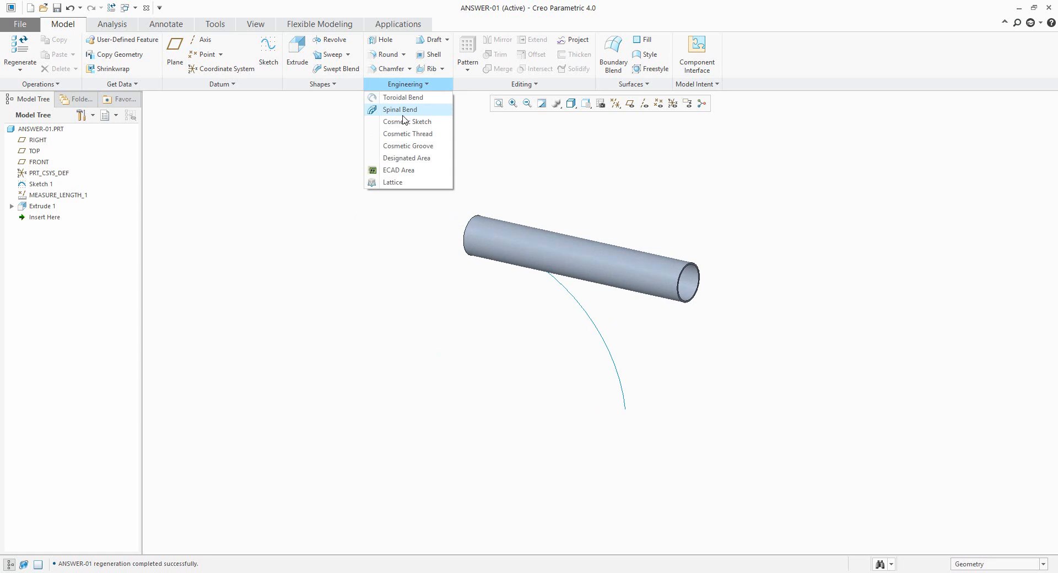
pyautogui.click(404, 115)
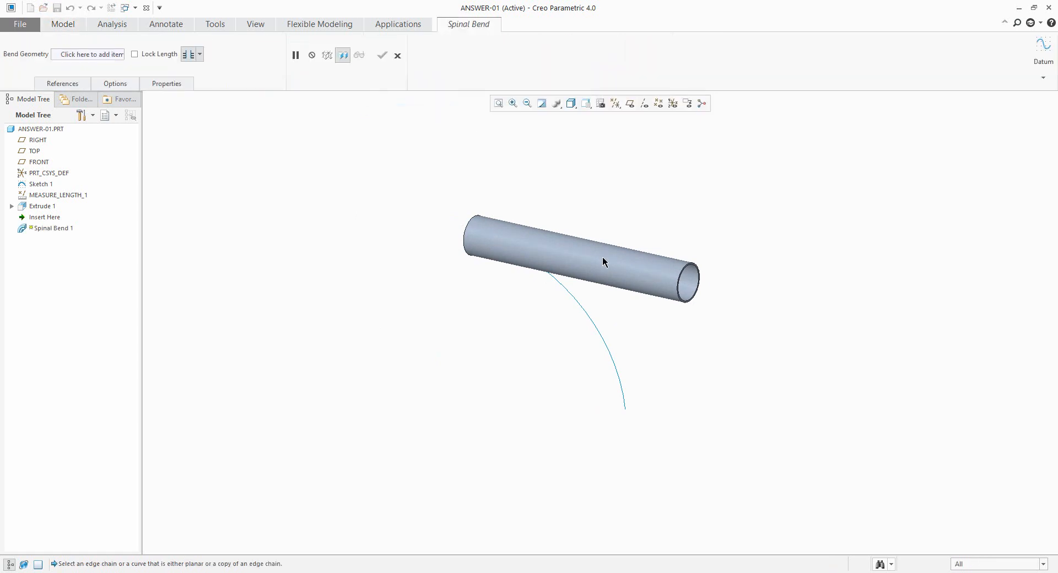
pyautogui.click(76, 53)
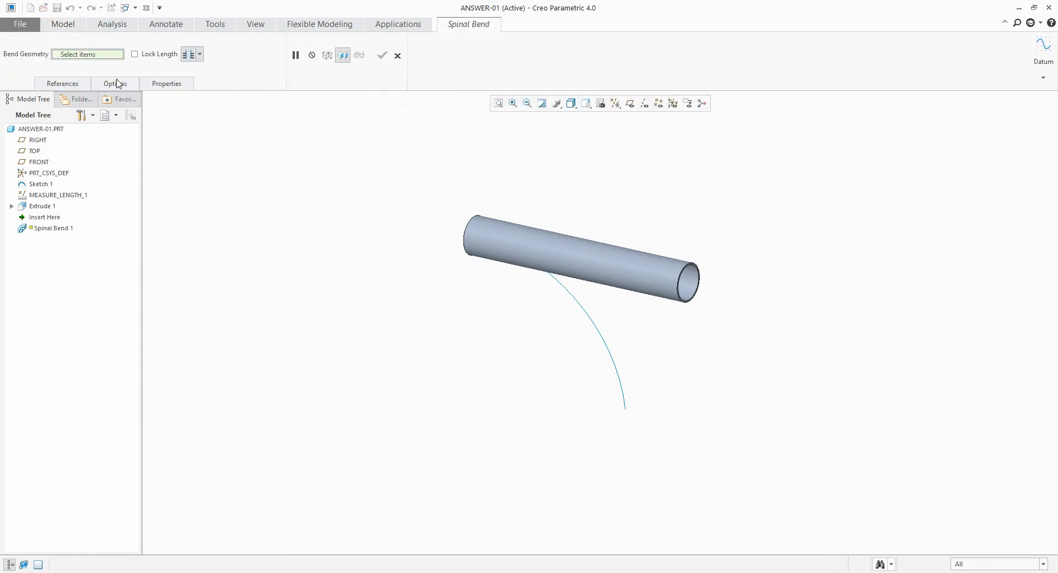
pyautogui.click(62, 84)
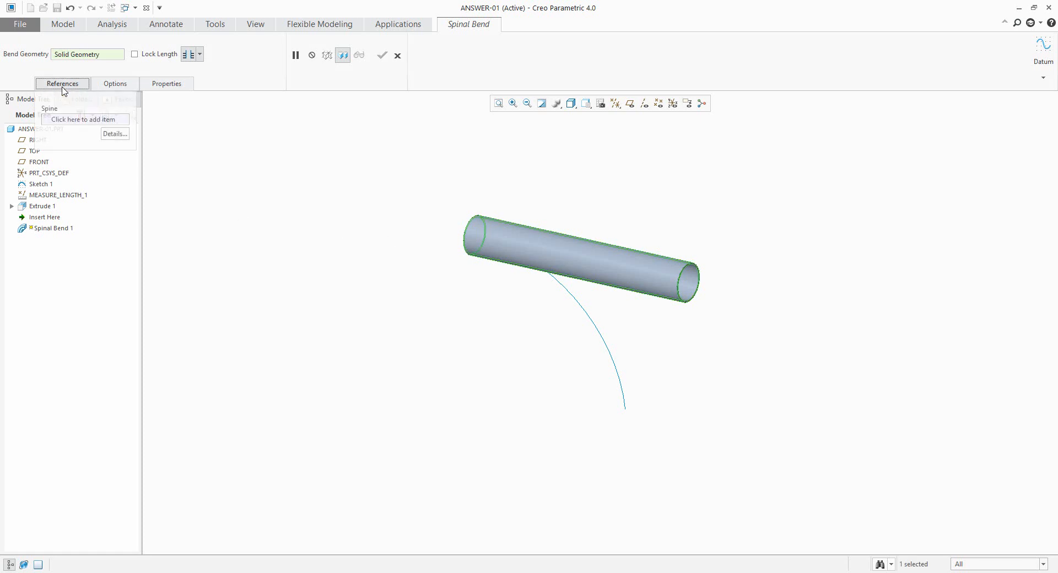
pyautogui.click(591, 326)
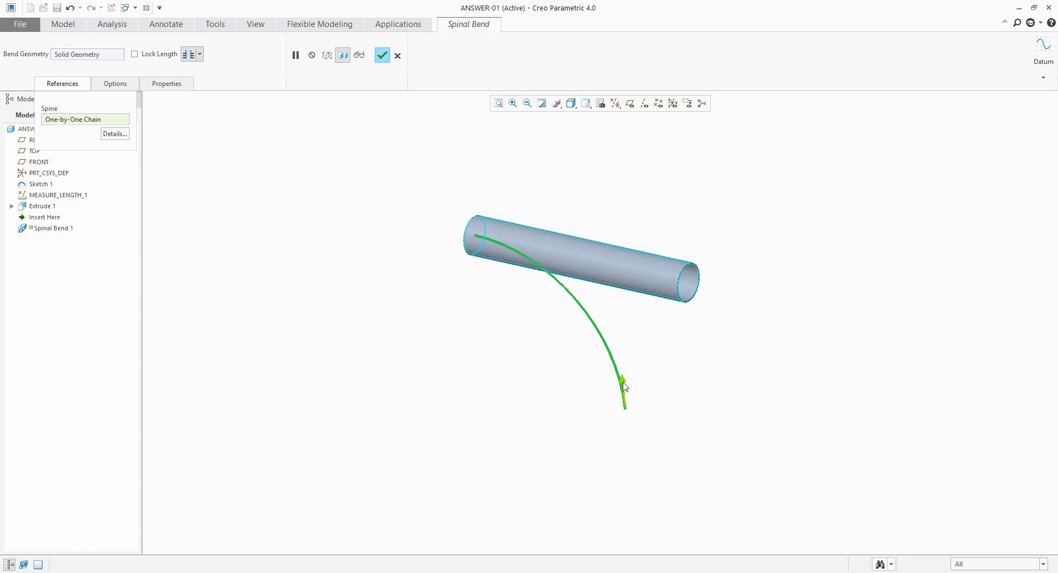
pyautogui.click(624, 384)
pyautogui.moveTo(505, 277)
pyautogui.mouseDown(button='middle')
pyautogui.moveTo(594, 270)
pyautogui.moveTo(491, 286)
pyautogui.mouseUp(button='middle')
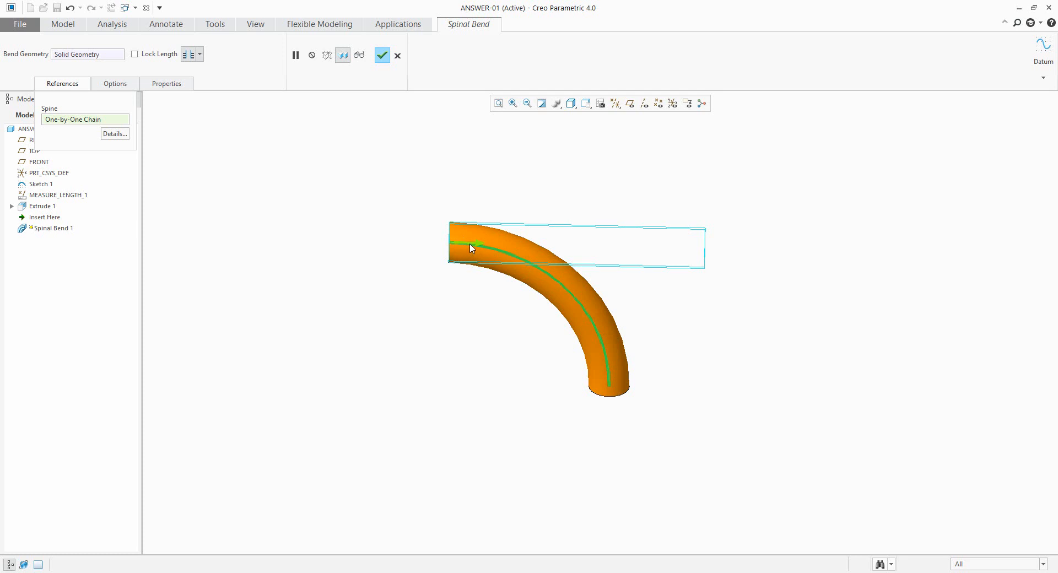
pyautogui.moveTo(632, 339)
pyautogui.mouseDown(button='middle')
pyautogui.moveTo(678, 291)
pyautogui.moveTo(592, 332)
pyautogui.moveTo(551, 382)
pyautogui.mouseUp(button='middle')
pyautogui.click(382, 55)
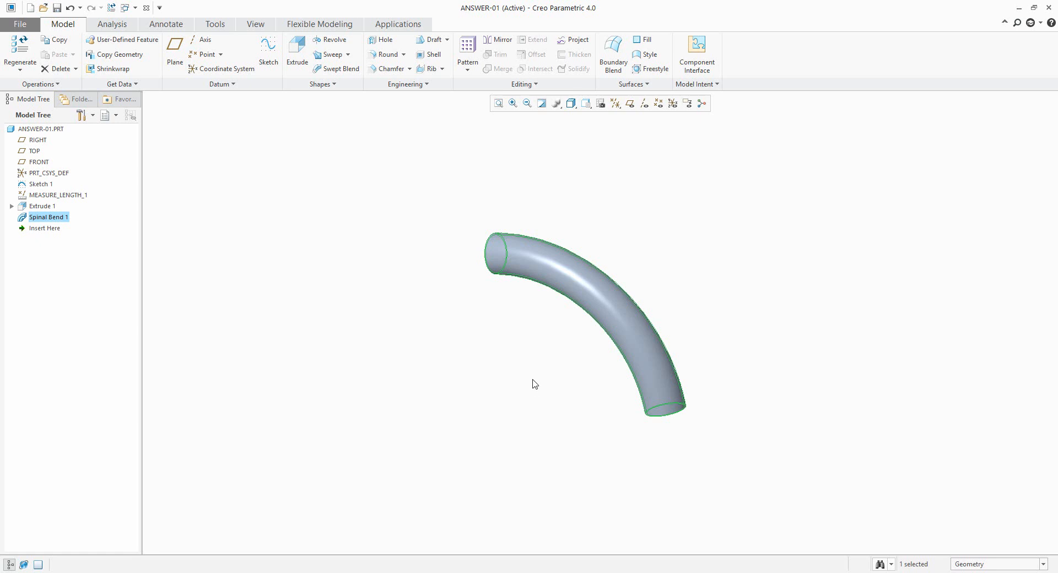
# Set the radius of the arc in Sketch 1 to 255 and regenerate the part.
pyautogui.moveTo(534, 386)
pyautogui.mouseDown(button='middle')
pyautogui.moveTo(643, 312)
pyautogui.moveTo(550, 345)
pyautogui.mouseUp(button='middle')
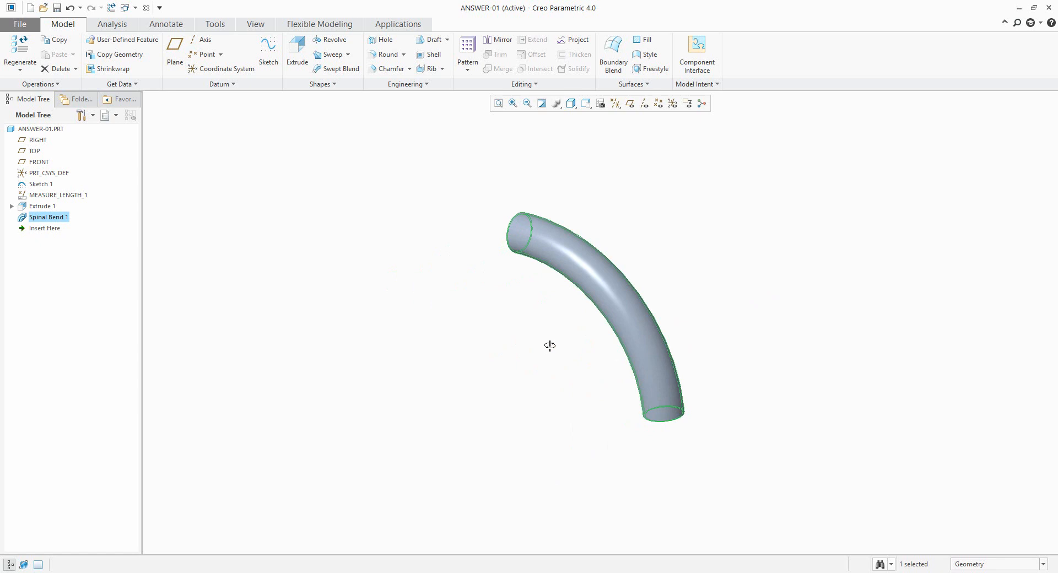
pyautogui.click(727, 193)
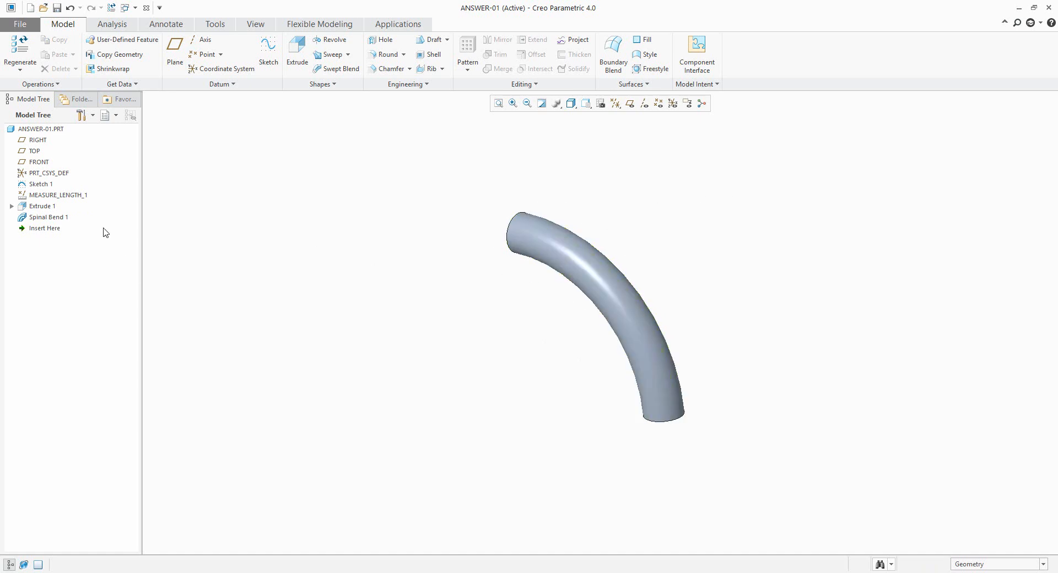
pyautogui.click(47, 188)
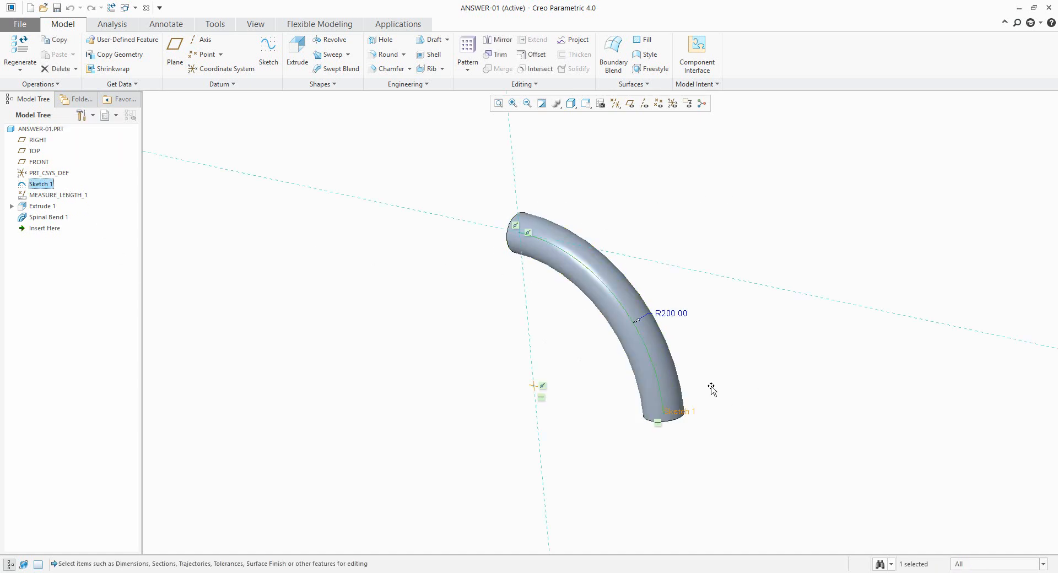
pyautogui.doubleClick(673, 314)
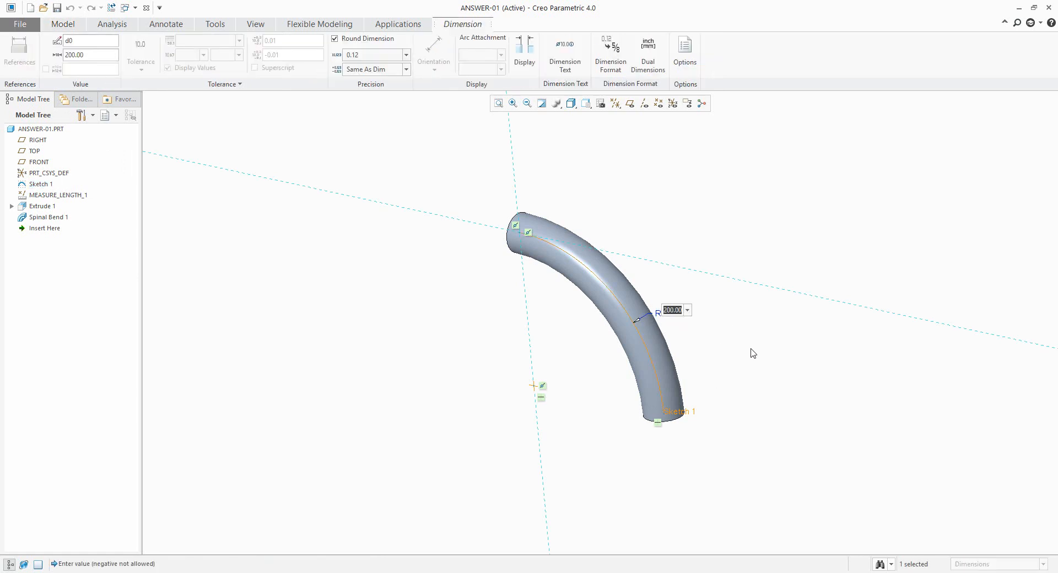
pyautogui.write('255')
pyautogui.press('Return')
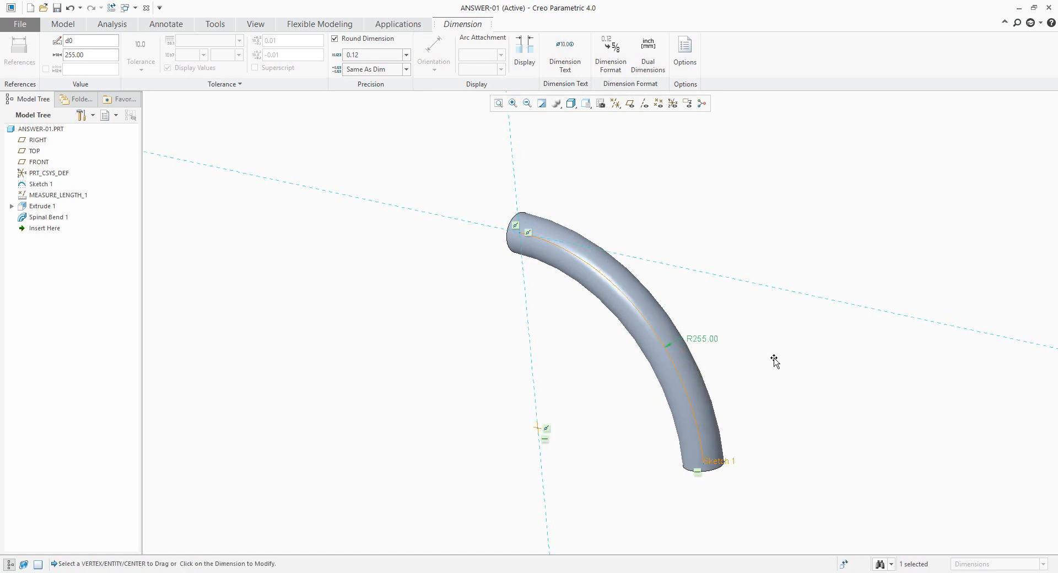
pyautogui.moveTo(760, 346)
pyautogui.mouseDown(button='middle')
pyautogui.moveTo(810, 326)
pyautogui.moveTo(754, 335)
pyautogui.mouseUp(button='middle')
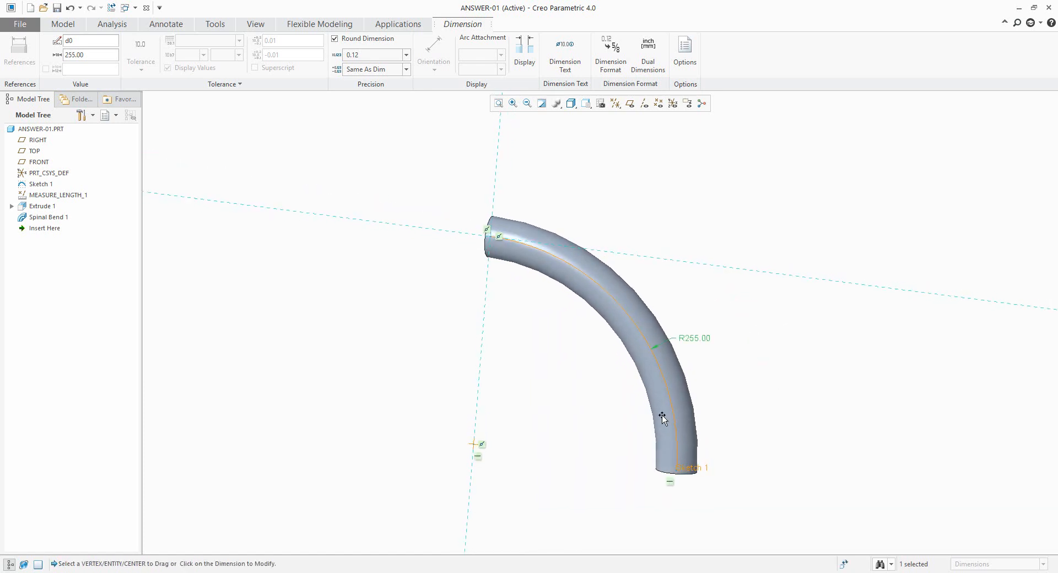
pyautogui.click(692, 206)
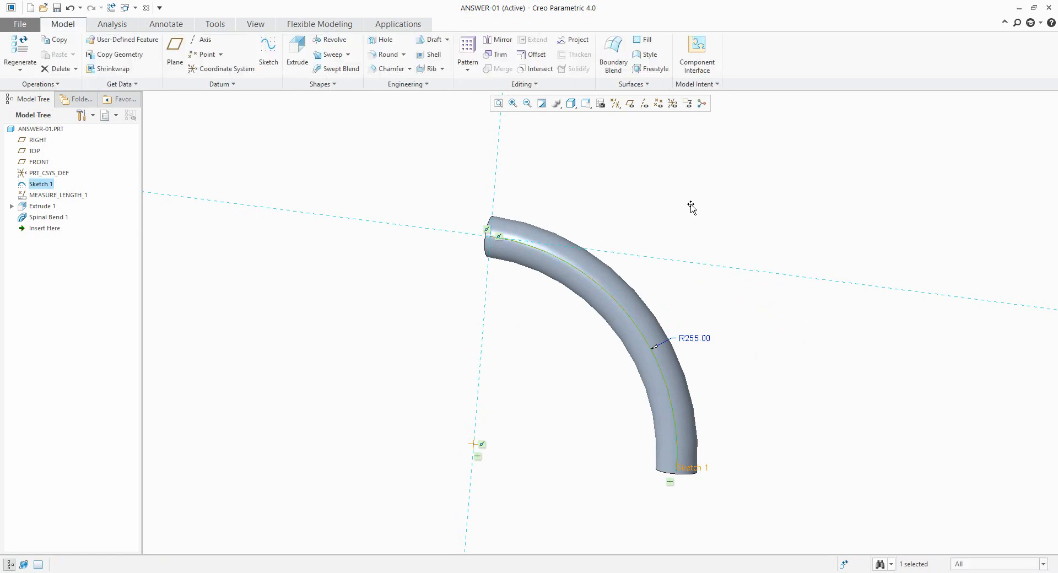
pyautogui.click(691, 206)
pyautogui.moveTo(691, 207); pyautogui.dragTo(677, 262, button='middle')
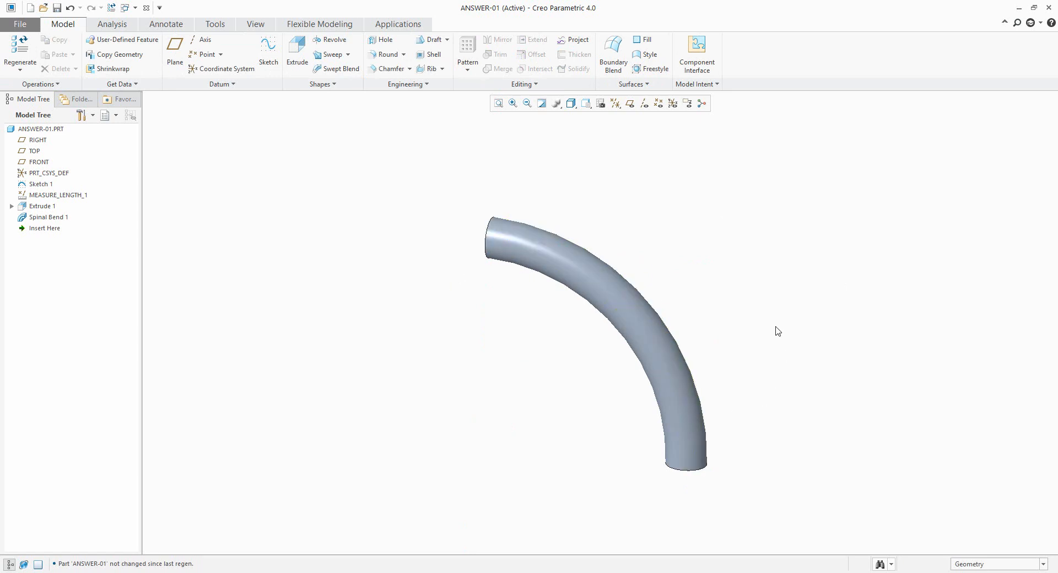
pyautogui.moveTo(751, 288); pyautogui.dragTo(741, 325, button='middle')
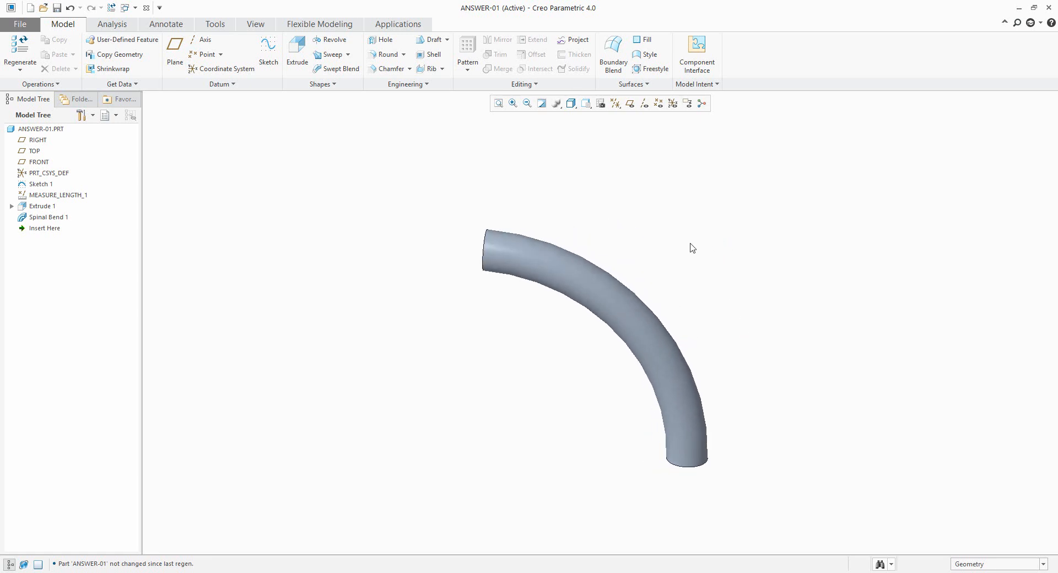
# Create a new simplified representation of the part named re1.
pyautogui.click(600, 105)
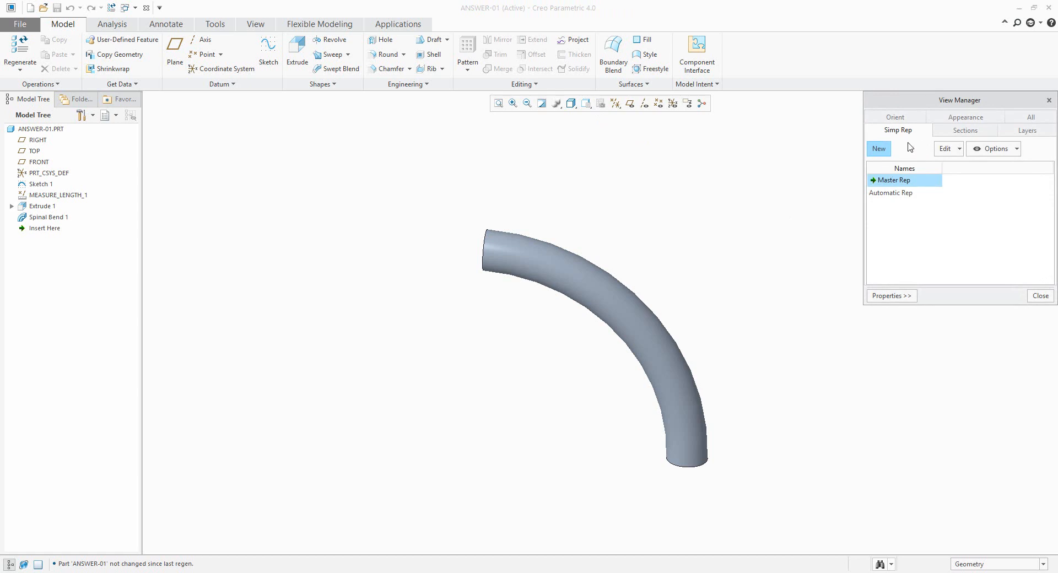
pyautogui.click(878, 150)
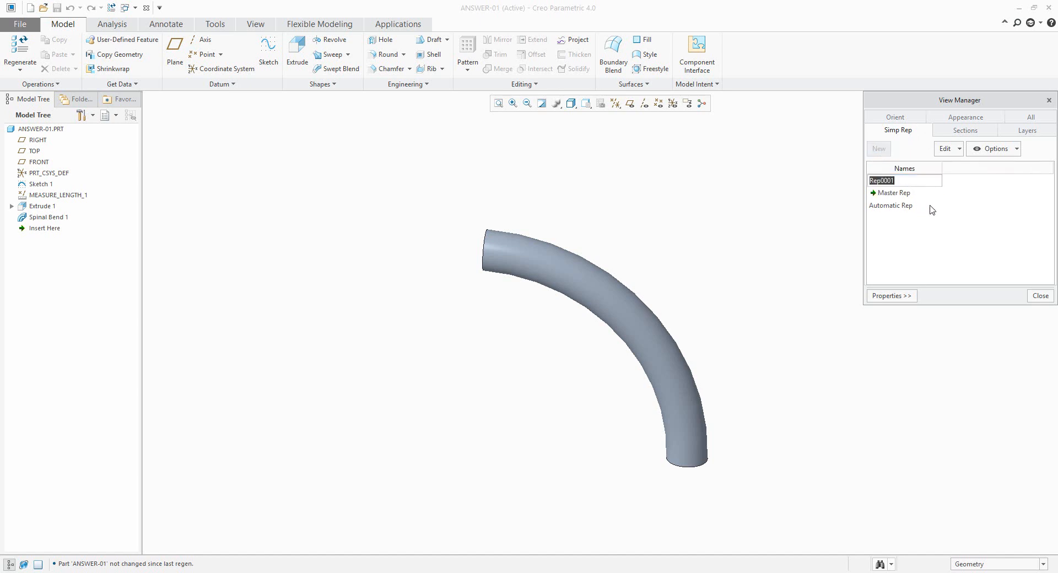
pyautogui.write('re1')
pyautogui.press('Return')
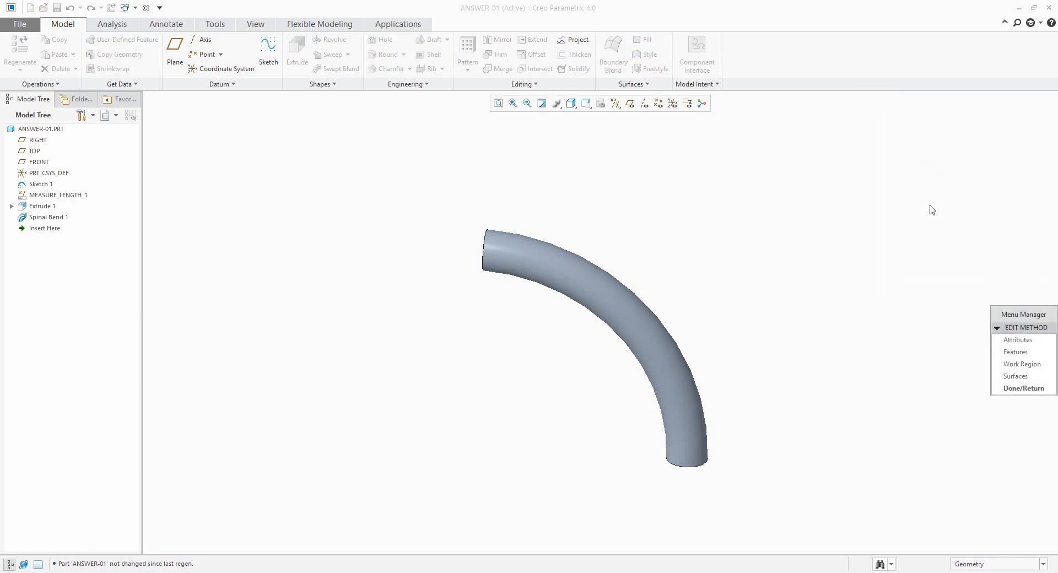
# Exclude the Spinal Bend 1 feature from the new simplified representation and finish its definition.
pyautogui.click(1022, 353)
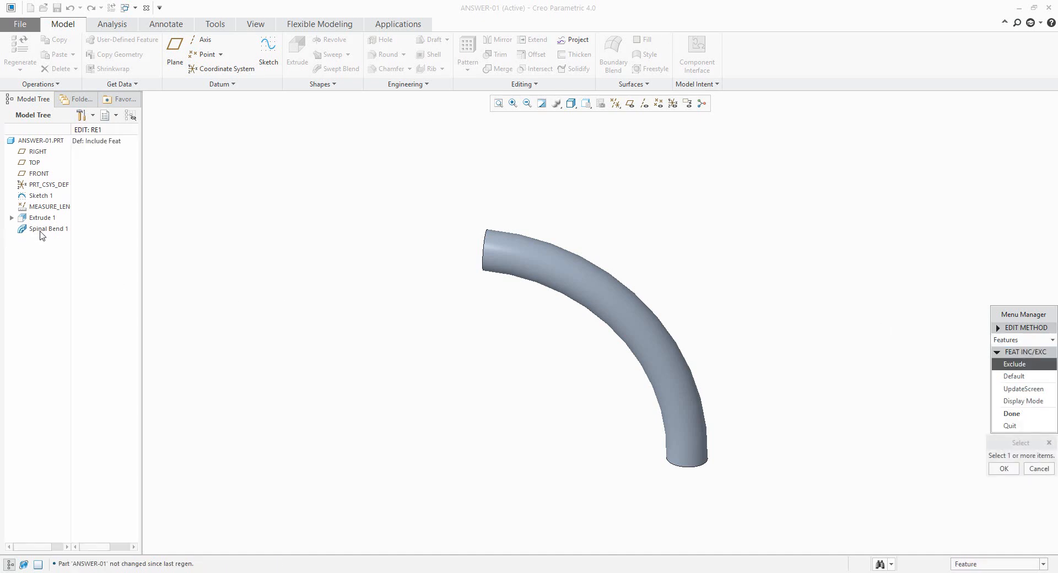
pyautogui.click(41, 229)
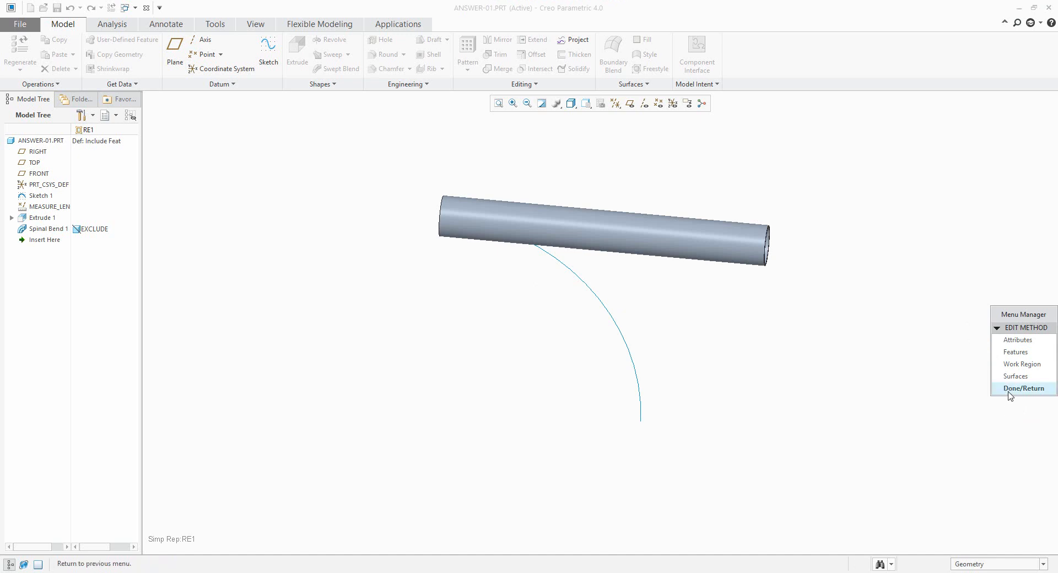
pyautogui.click(1008, 389)
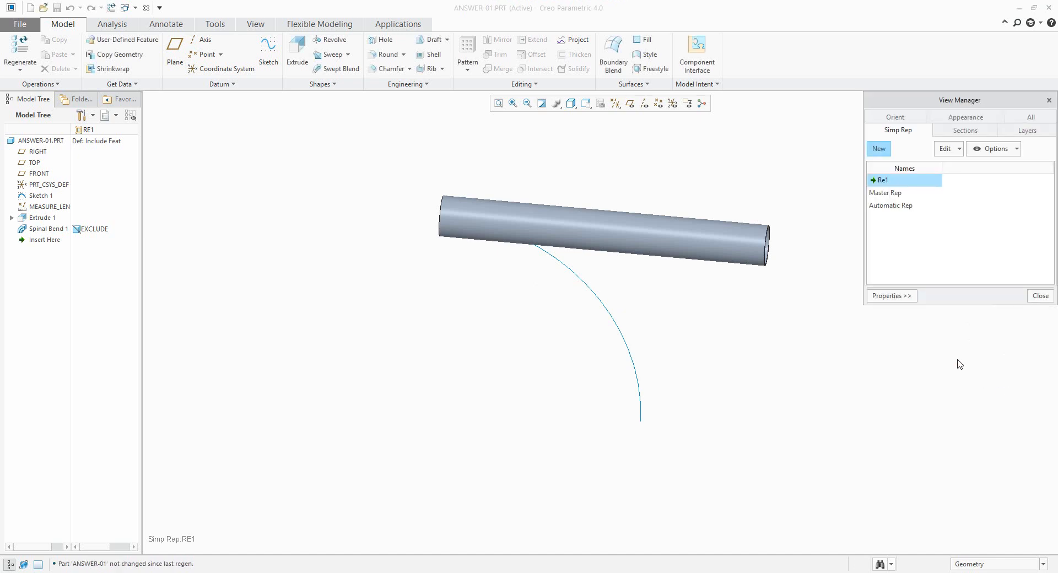
pyautogui.moveTo(698, 344)
pyautogui.mouseDown(button='middle')
pyautogui.moveTo(668, 347)
pyautogui.moveTo(685, 355)
pyautogui.mouseUp(button='middle')
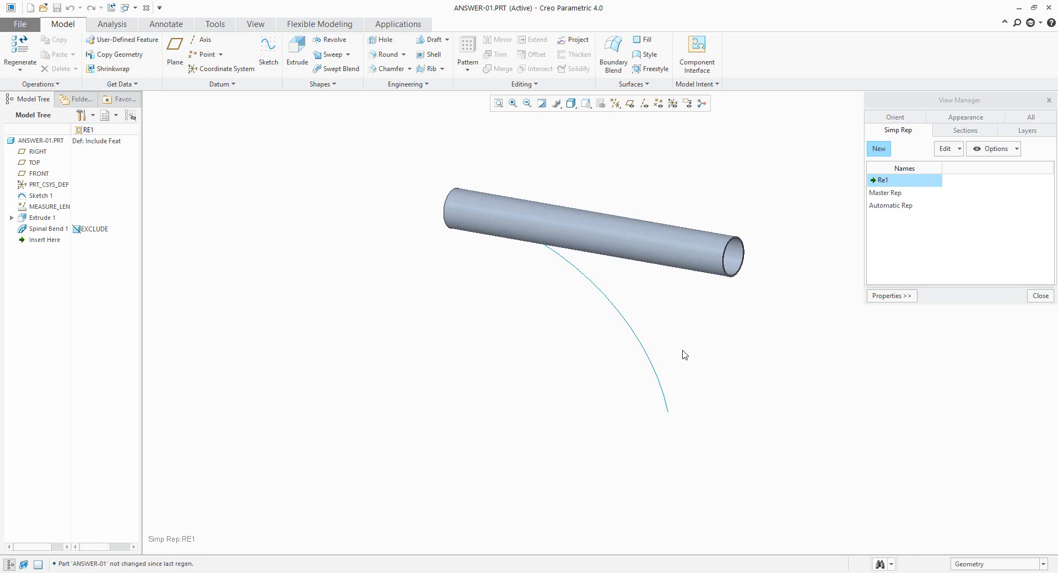
# Activate Master Rep to view the bent tube, and reactivate Re1 to compare it with the straight tube.
pyautogui.doubleClick(888, 193)
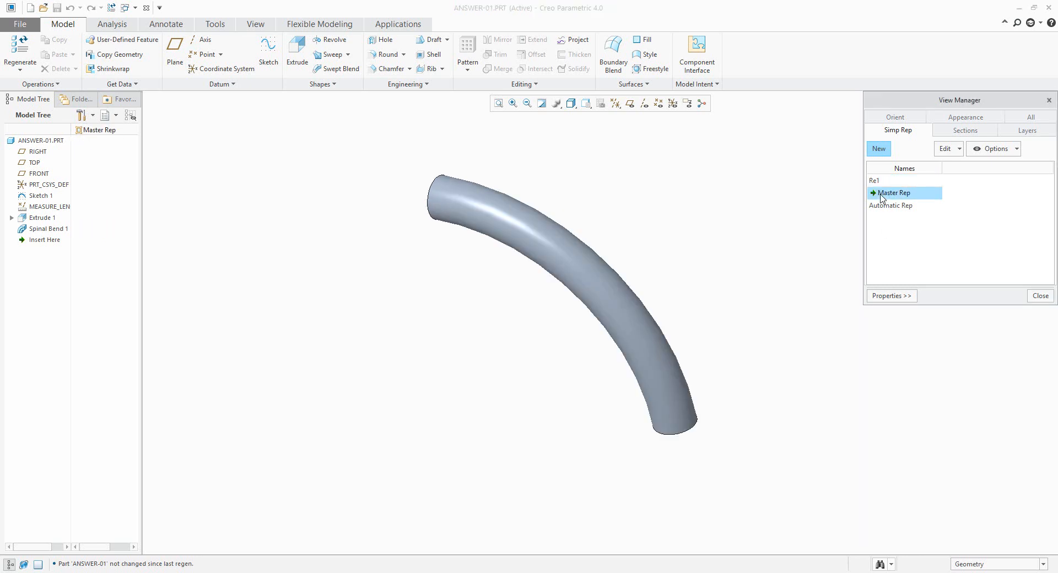
pyautogui.moveTo(723, 262)
pyautogui.mouseDown(button='middle')
pyautogui.moveTo(739, 246)
pyautogui.moveTo(721, 248)
pyautogui.moveTo(711, 283)
pyautogui.mouseUp(button='middle')
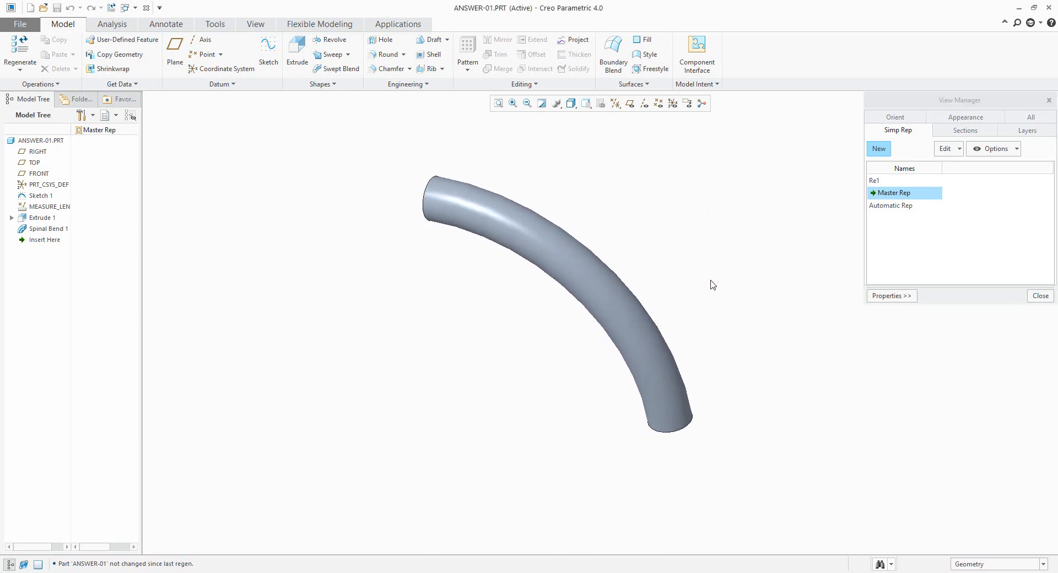
pyautogui.doubleClick(879, 182)
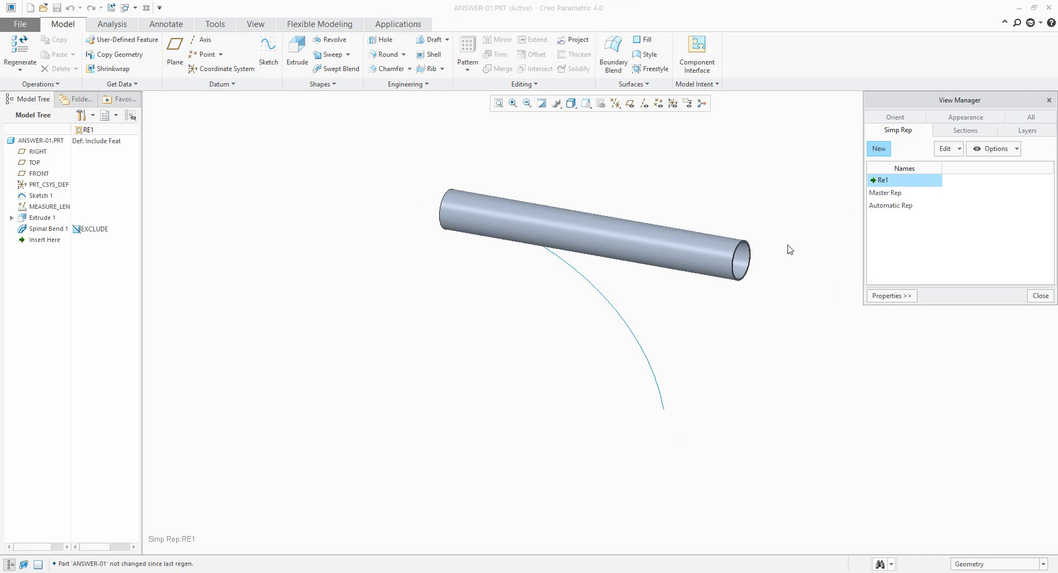
# Rename the Re1 simplified representation to unbend and close the view manager.
pyautogui.rightClick(889, 182)
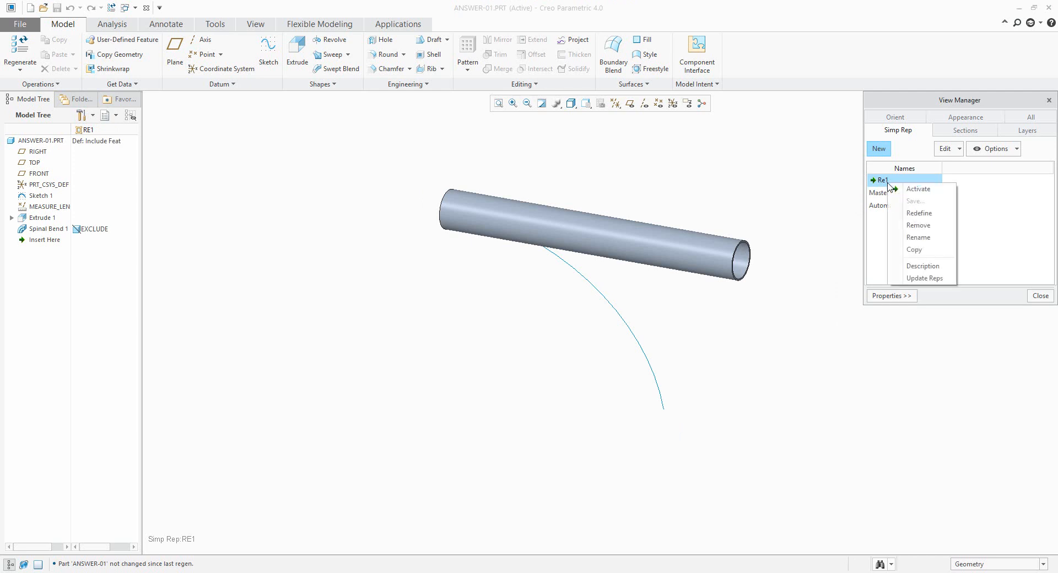
pyautogui.click(928, 239)
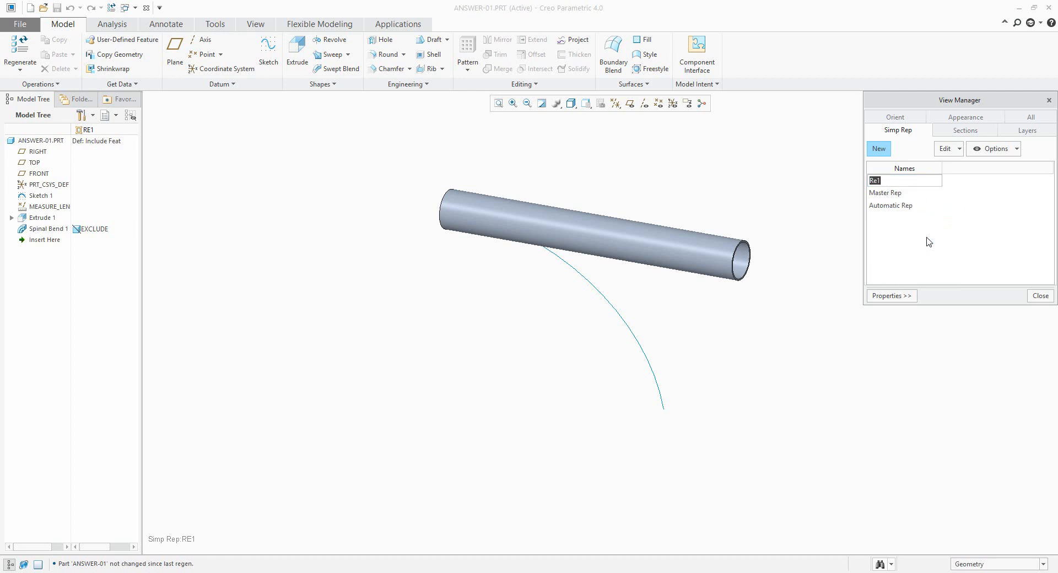
pyautogui.write('unbend')
pyautogui.press('Return')
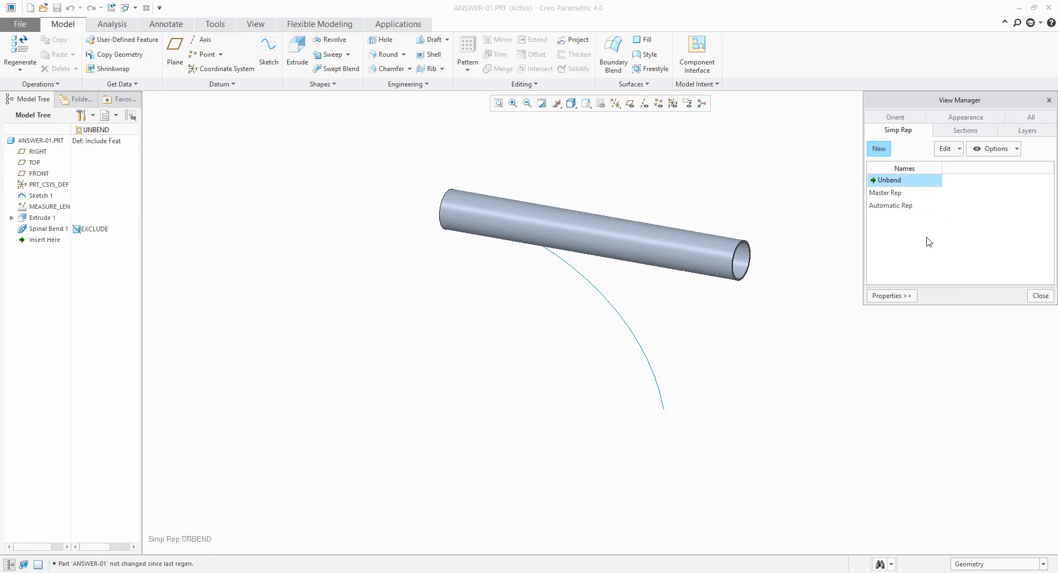
pyautogui.click(1045, 297)
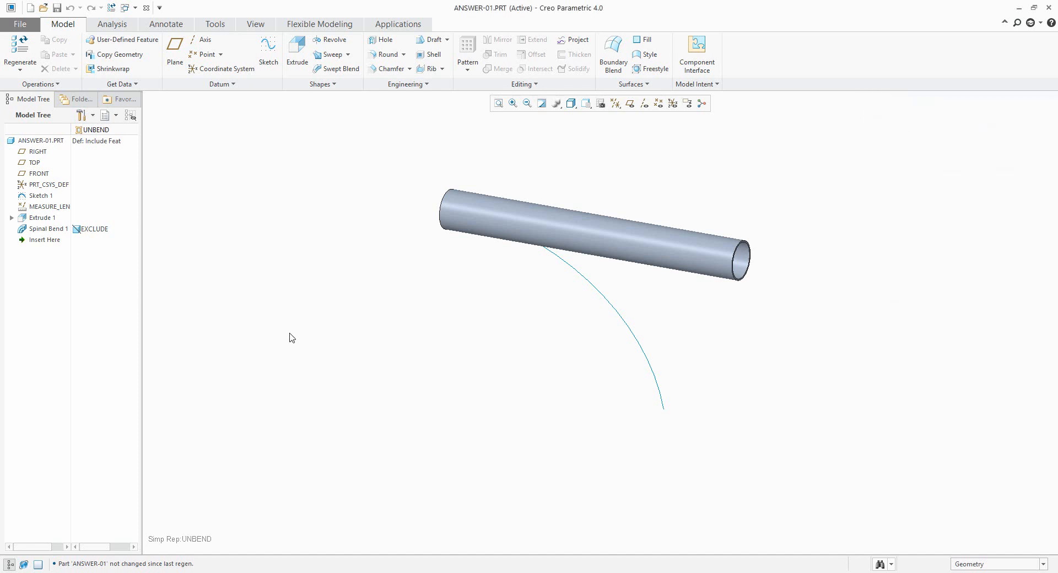
pyautogui.click(37, 198)
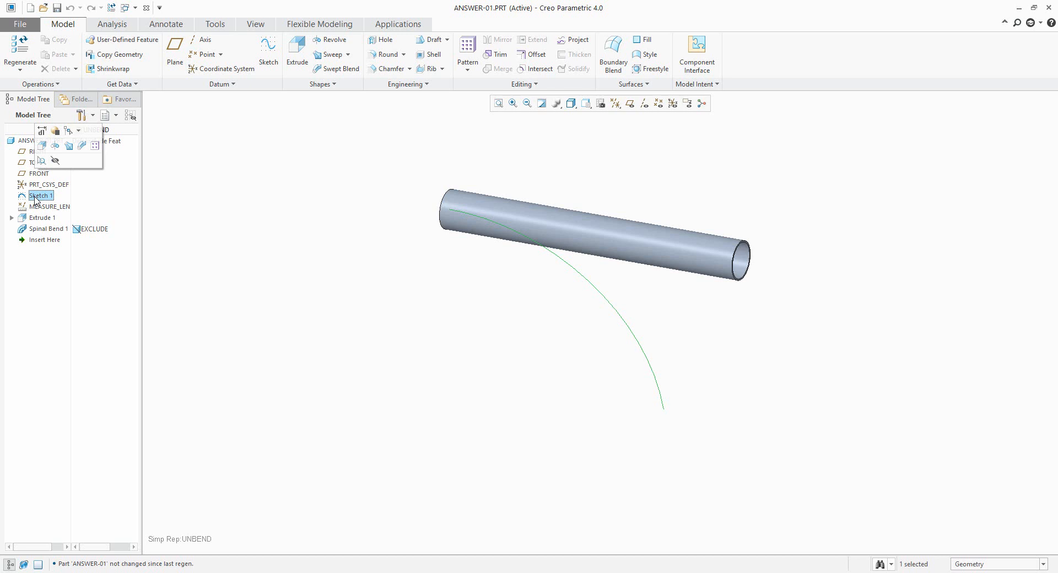
pyautogui.click(373, 309)
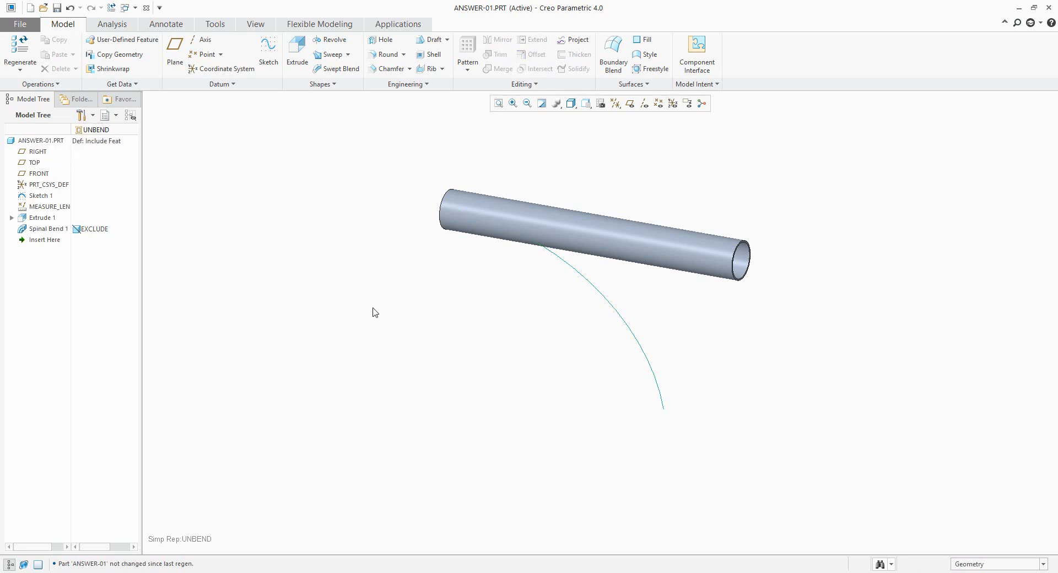